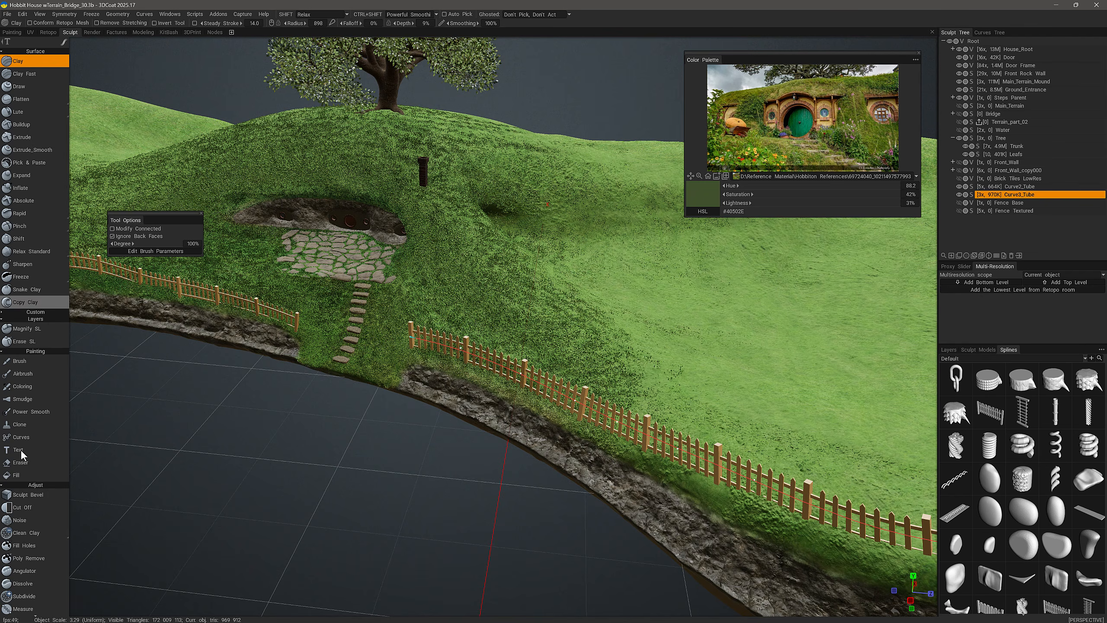
Activate the Curves tool and examine its control points at the foot of the stone steps.
scroll(43, 220, "down", 10)
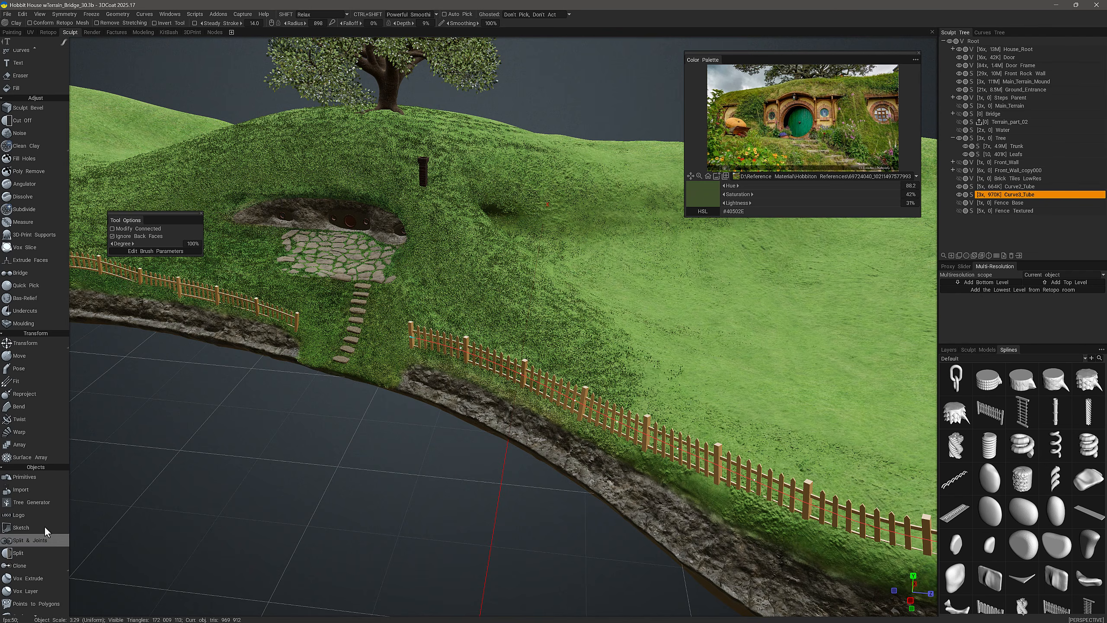
scroll(41, 436, "down", 10)
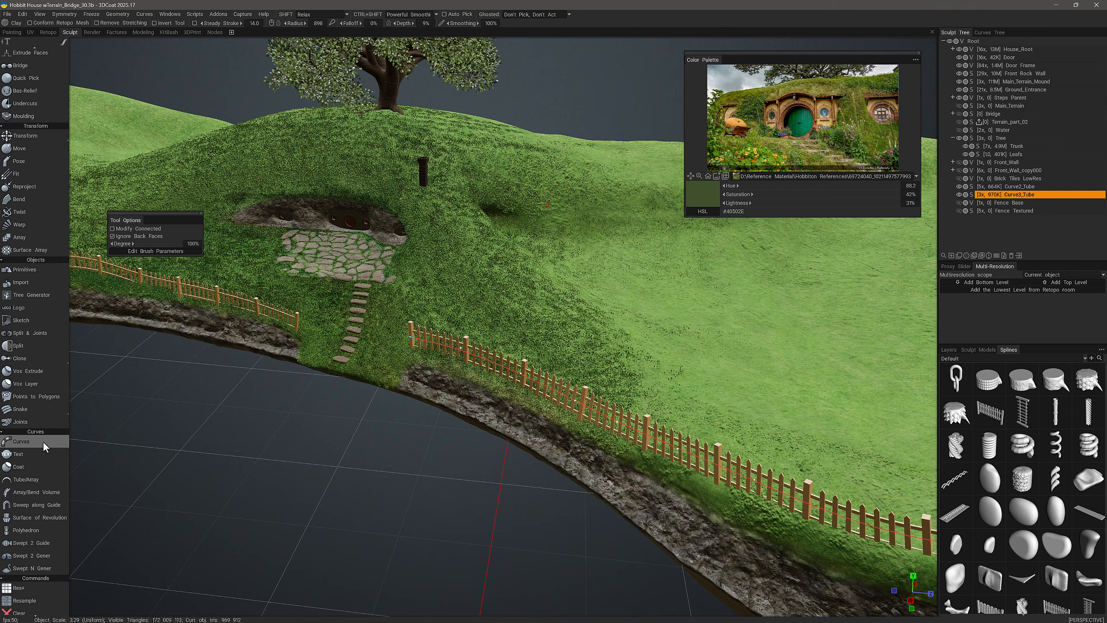
left_click(43, 442)
scroll(397, 384, "up", 5)
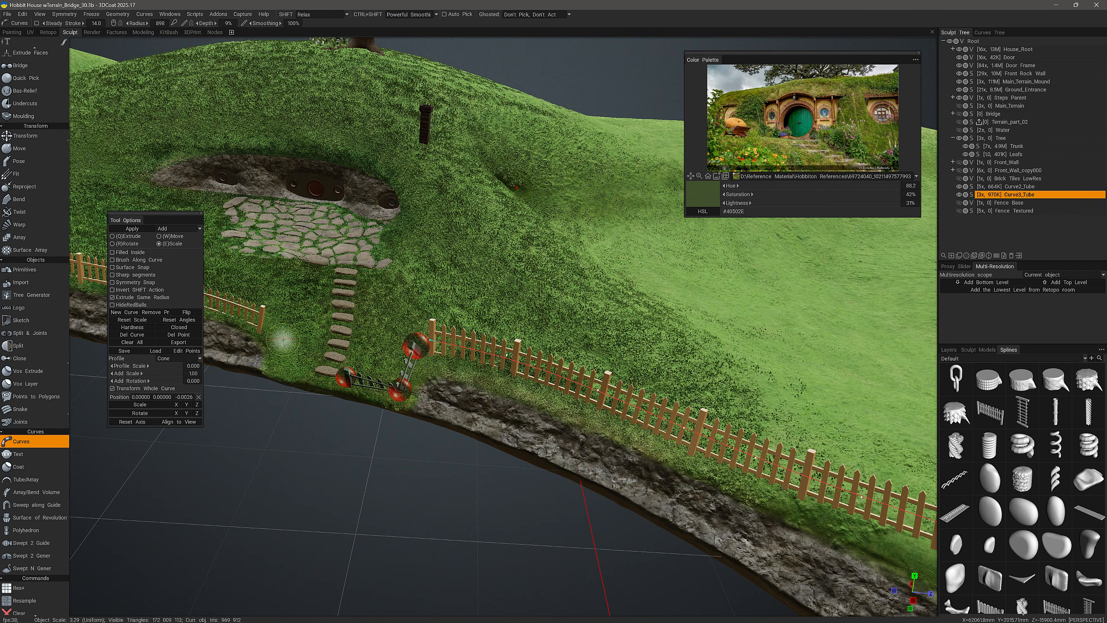
scroll(383, 407, "down", 3)
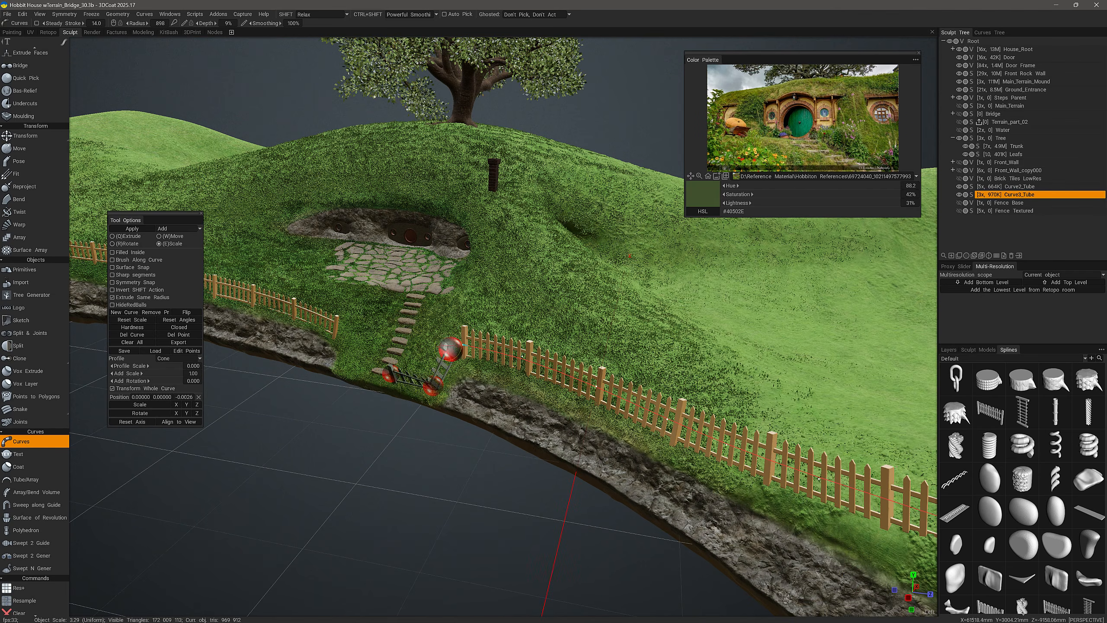
middle_click_drag(391, 379, 411, 387)
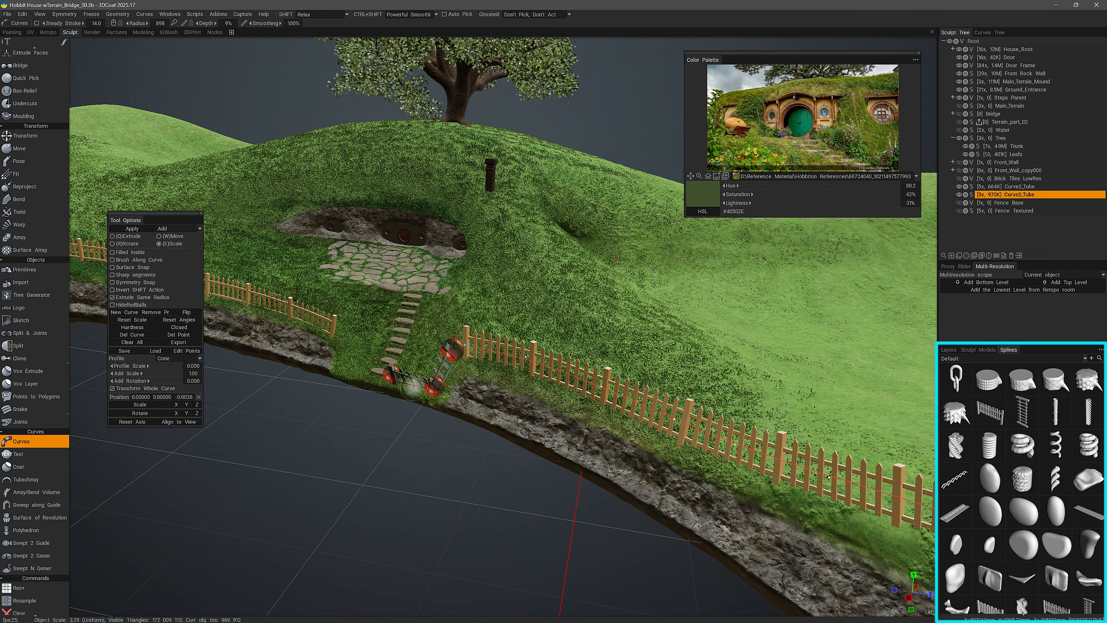
middle_click_drag(616, 258, 693, 345)
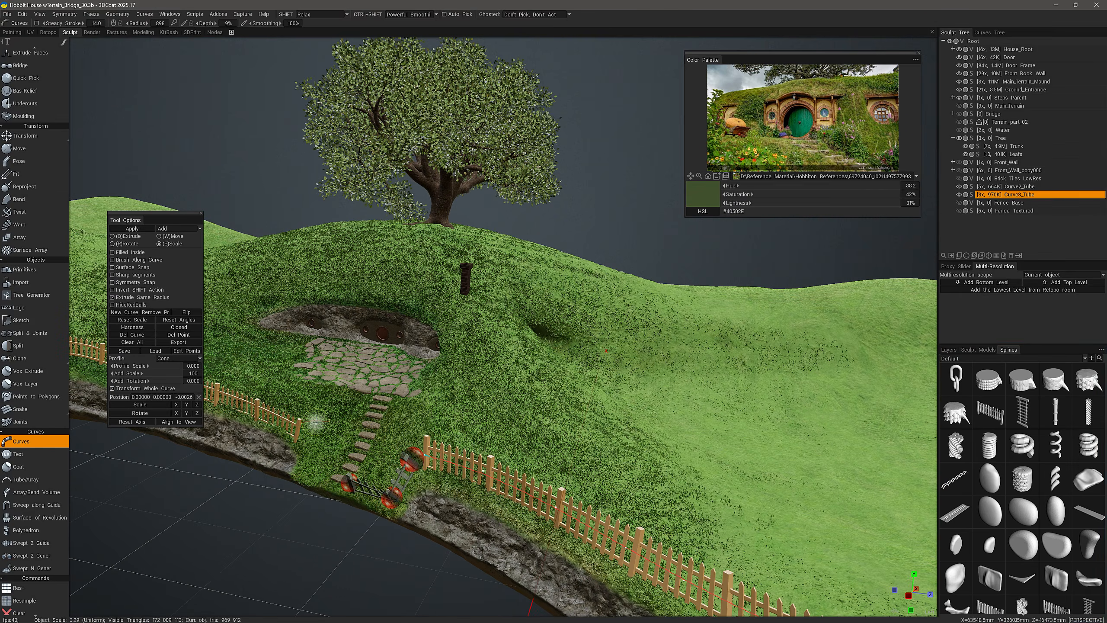
Switch to the TubeArray tool and inspect the picket fence running along the terrain's edge.
left_click(32, 479)
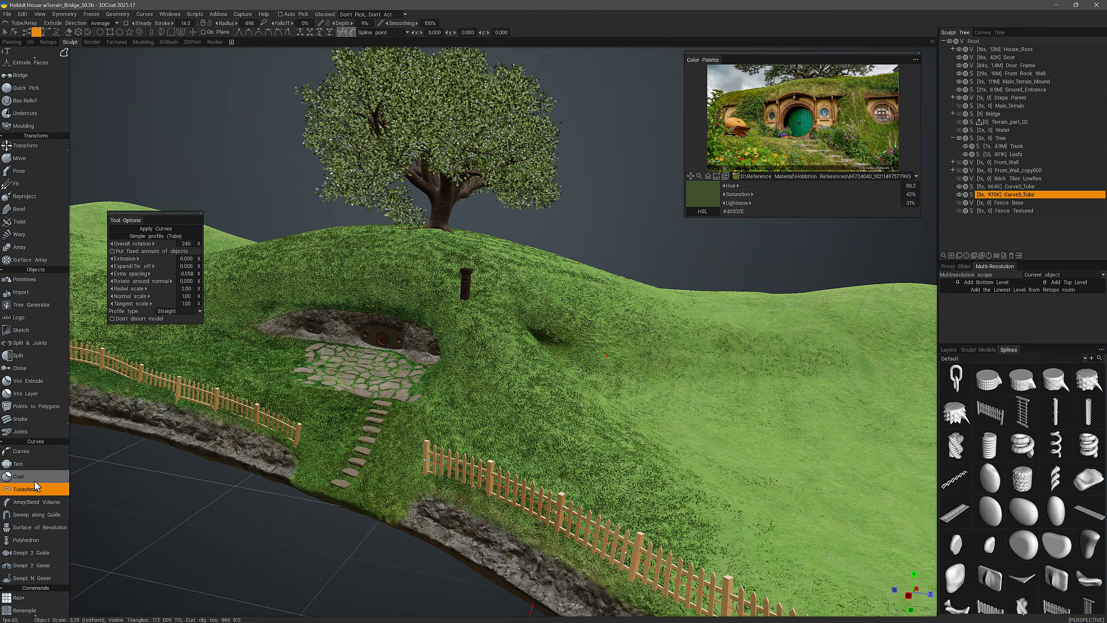
middle_click_drag(436, 332, 453, 420)
middle_click_drag(614, 244, 476, 219)
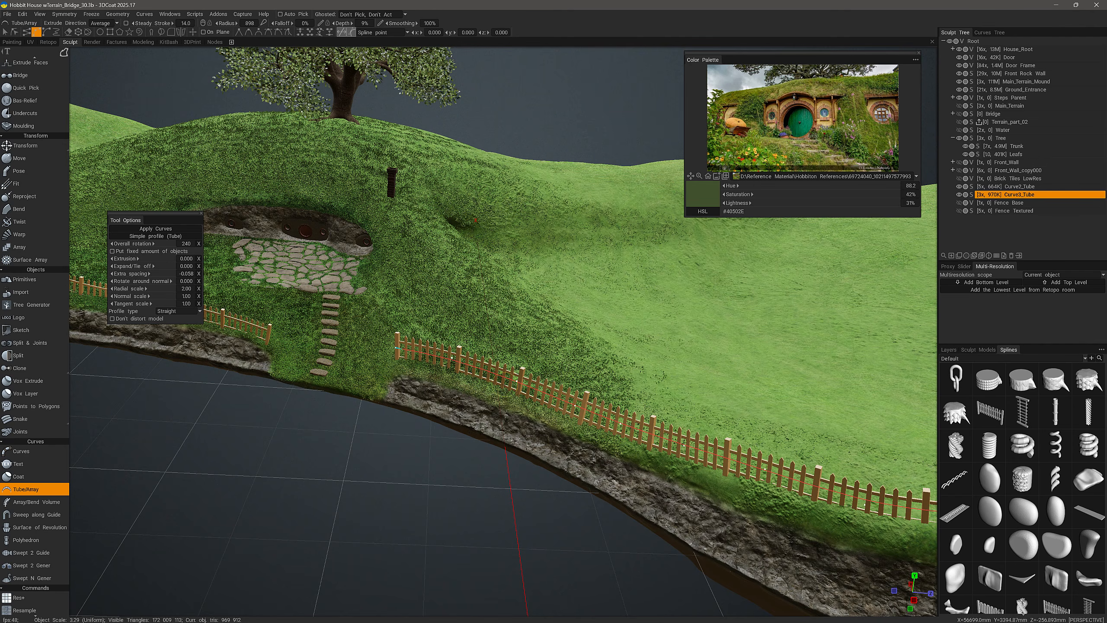
middle_click_drag(475, 219, 554, 207)
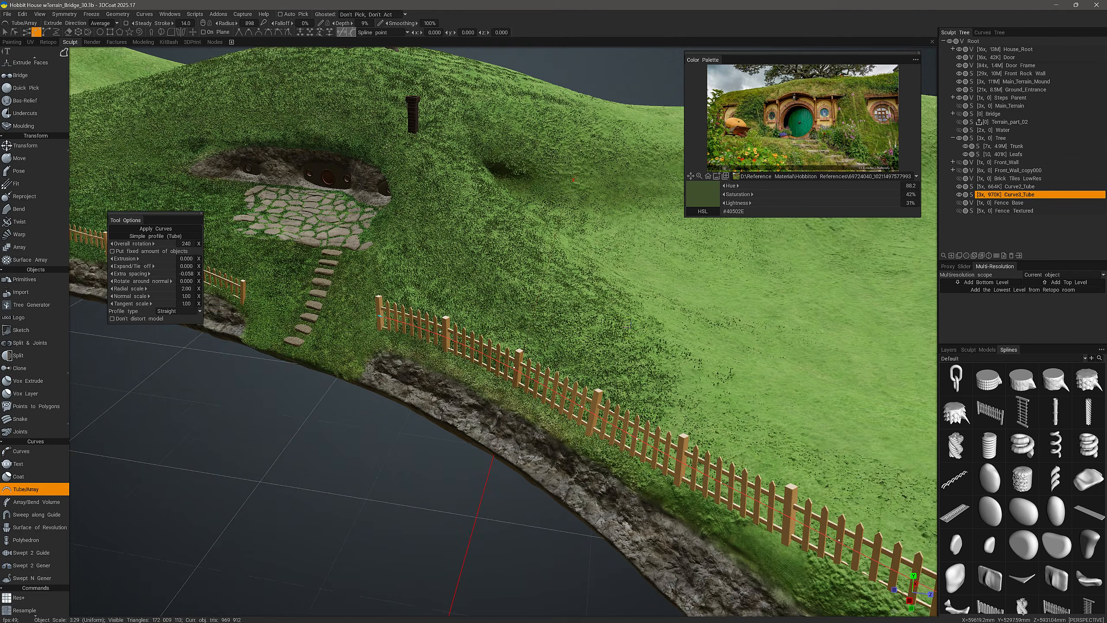
scroll(628, 325, "up", 1)
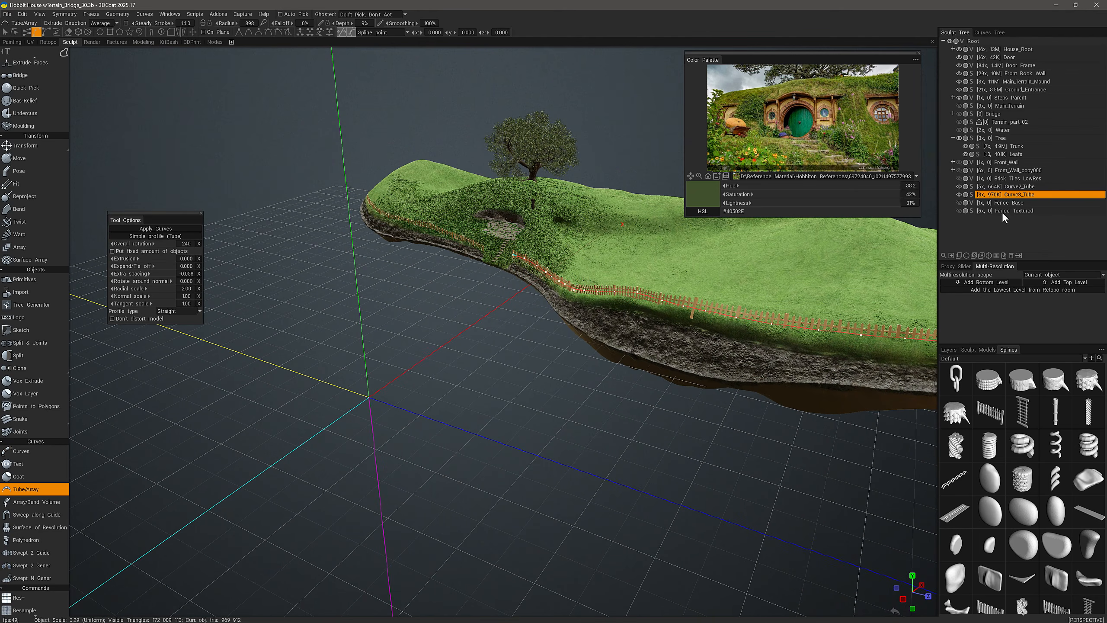
Make the Fence Base object visible and compare it with the Curve3_Tube fence along the terrain's edge.
left_click(959, 202)
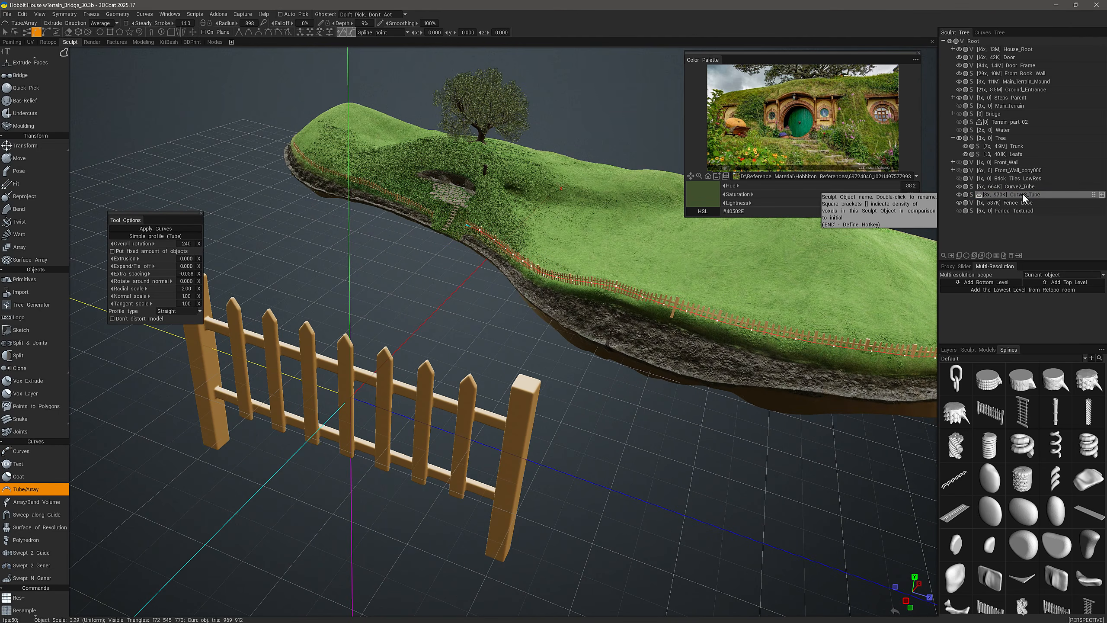
left_click(1091, 194)
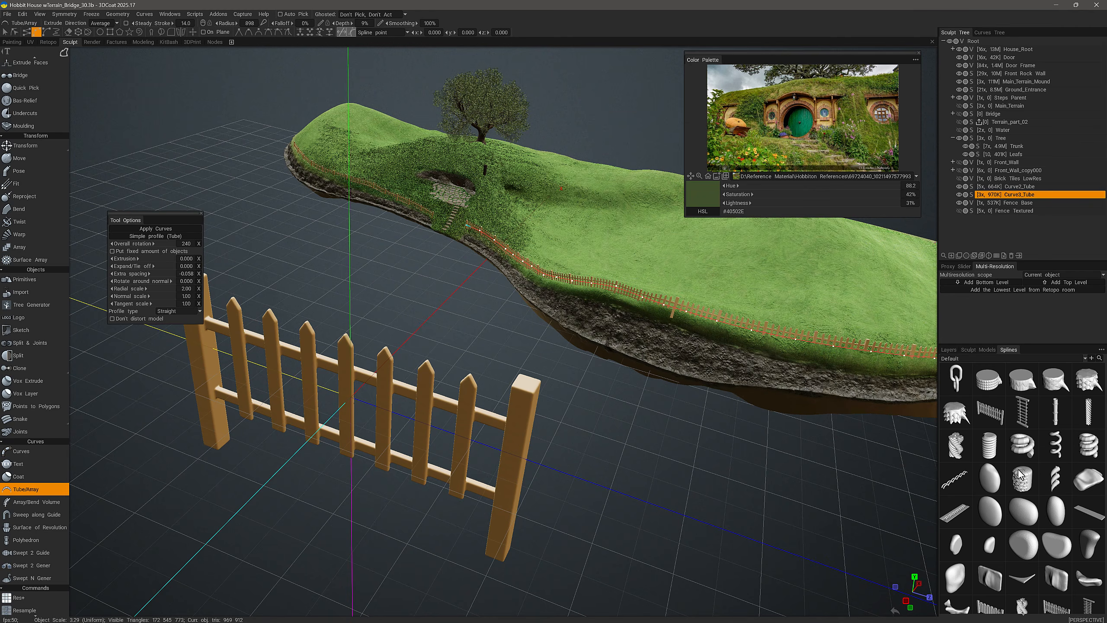
mouse_move(1020, 474)
left_click_drag(444, 163, 421, 446, "alt")
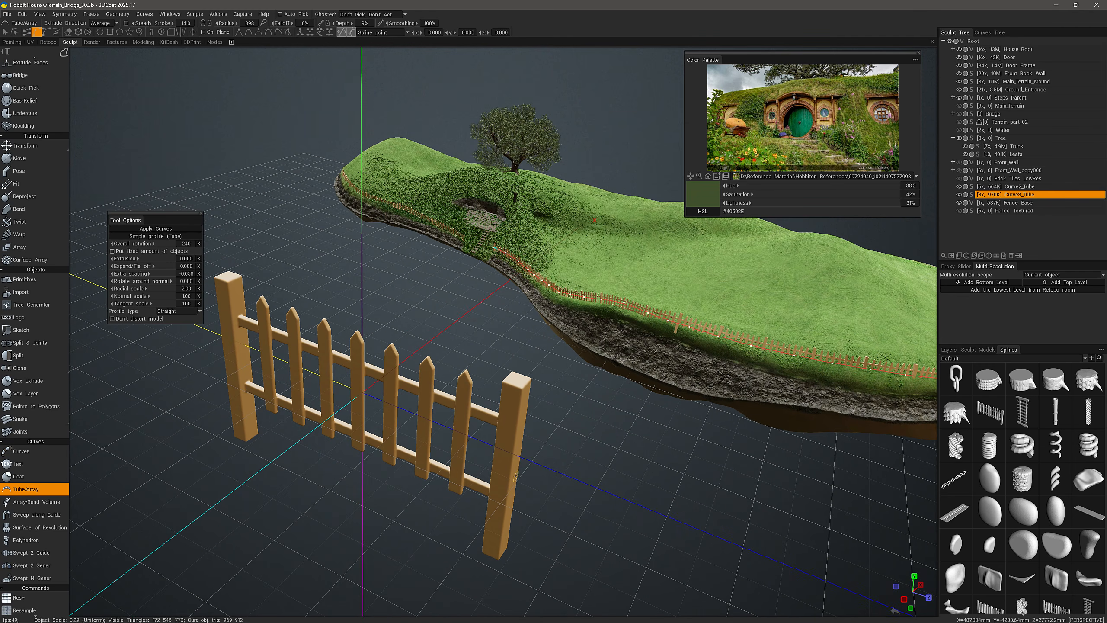
right_click_drag(516, 476, 584, 261, "alt")
middle_click_drag(585, 262, 441, 294, "alt")
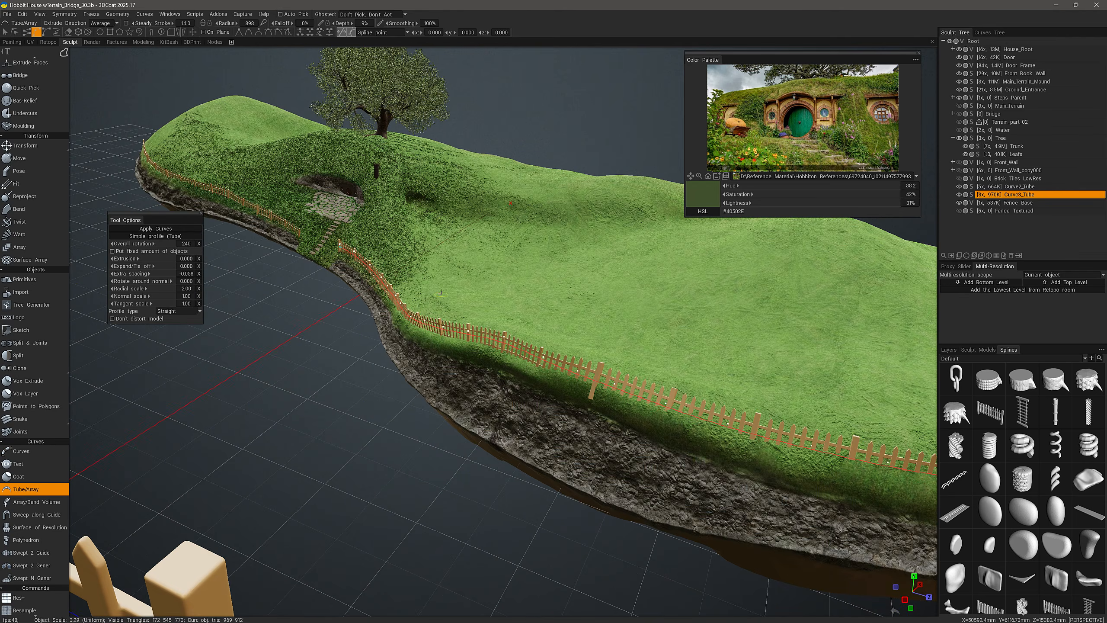
right_click_drag(442, 293, 342, 327, "alt")
middle_click_drag(342, 327, 370, 332, "alt")
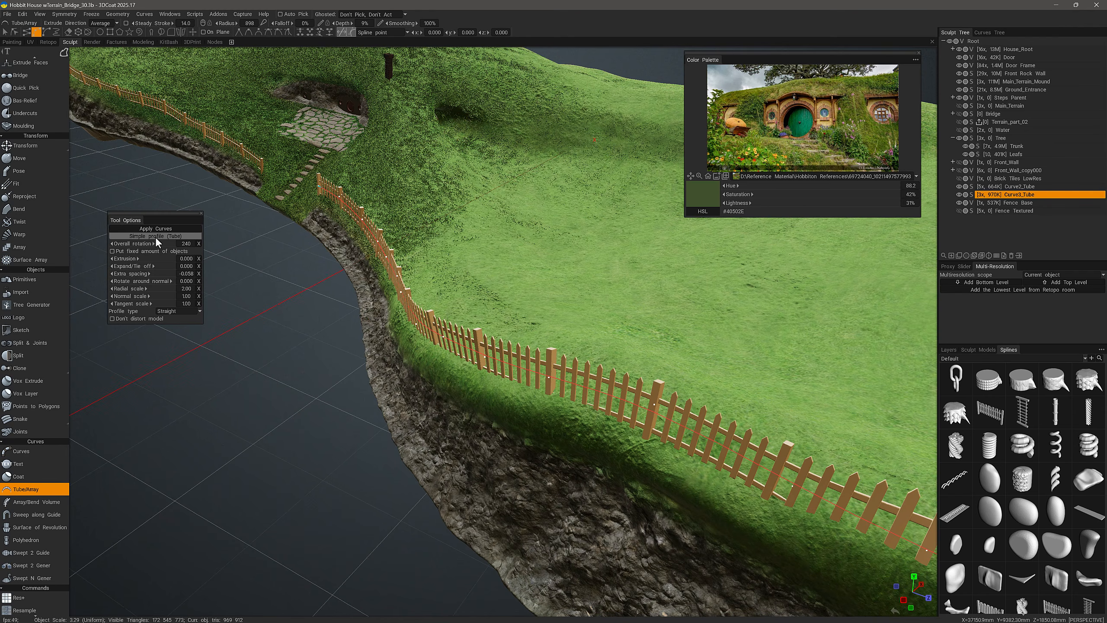
Replace the fence on the curve with the simple tube profile and inspect the tube along the terrain's edge.
left_click(155, 237)
left_click_drag(273, 277, 318, 279, "alt")
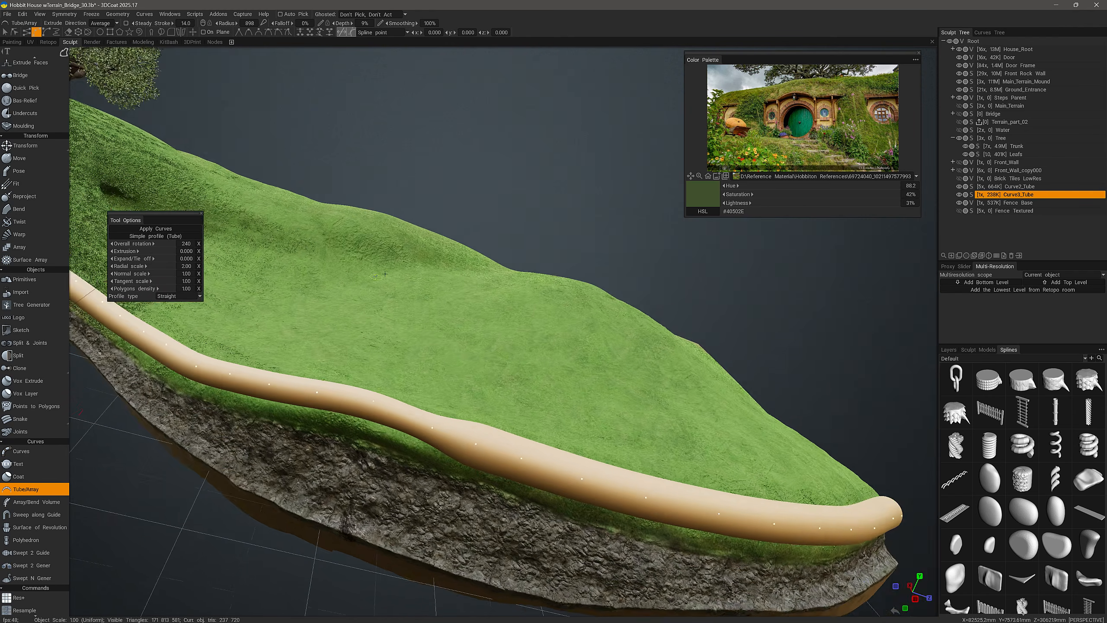
mouse_move(319, 279)
middle_mouse_down("alt")
mouse_move(355, 281)
mouse_move(436, 344)
middle_mouse_up("alt")
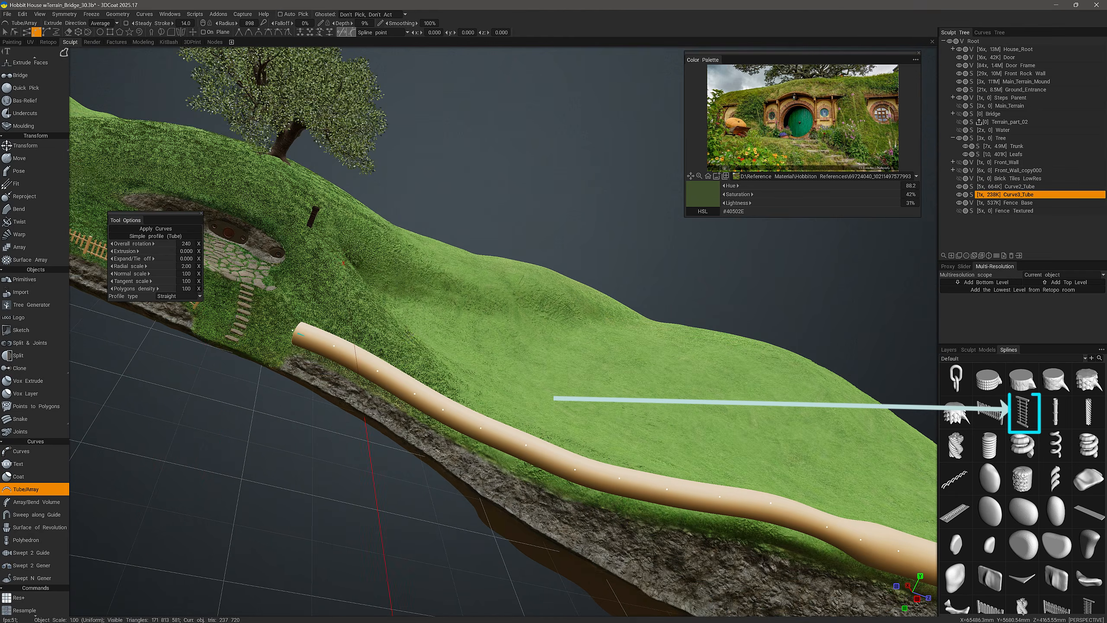
left_click_drag(645, 408, 802, 398, "alt")
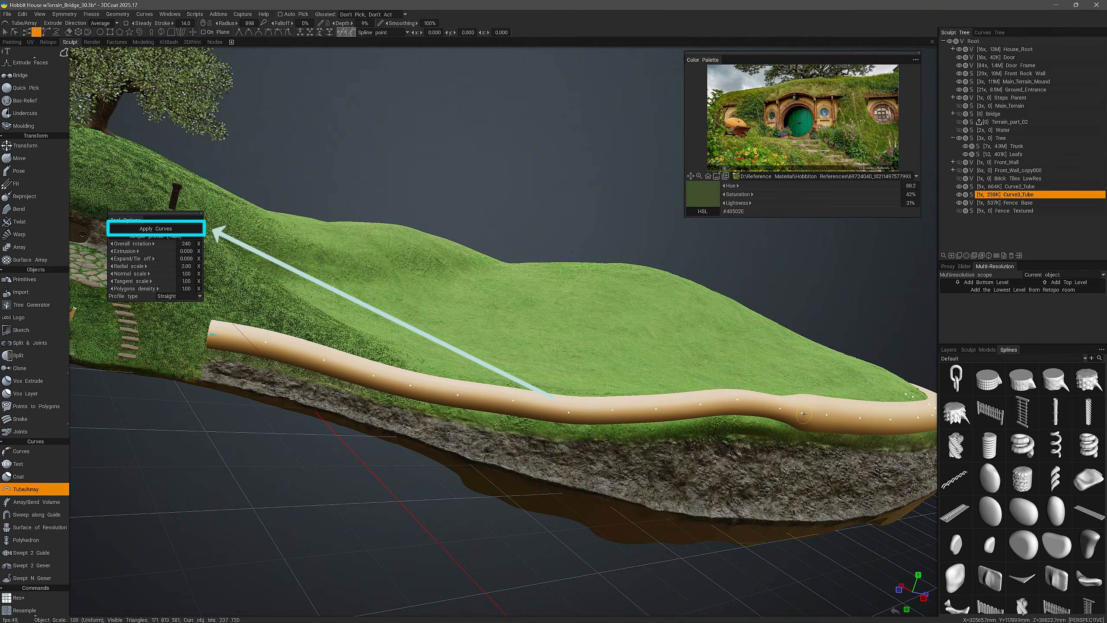
mouse_move(652, 412)
left_mouse_down("alt")
mouse_move(754, 403)
mouse_move(706, 417)
left_mouse_up("alt")
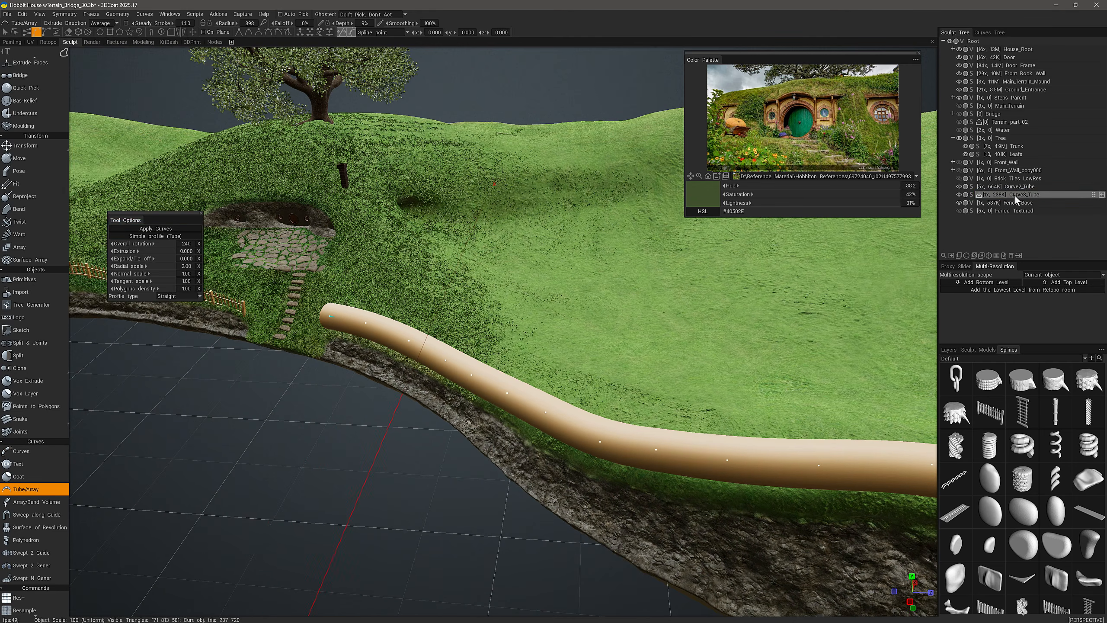
Delete the Curve3_Tube object from the Sculpt Tree and its source curve, Curve3, from the Curves Tree.
left_click(1014, 193)
left_click(1012, 255)
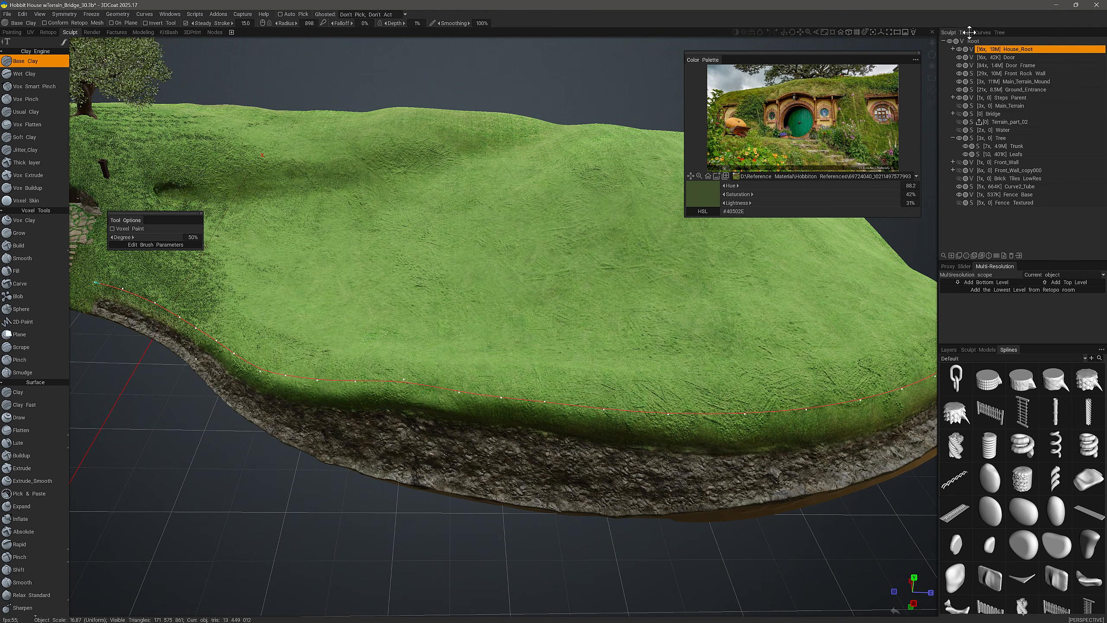
left_click(986, 32)
left_click(958, 66)
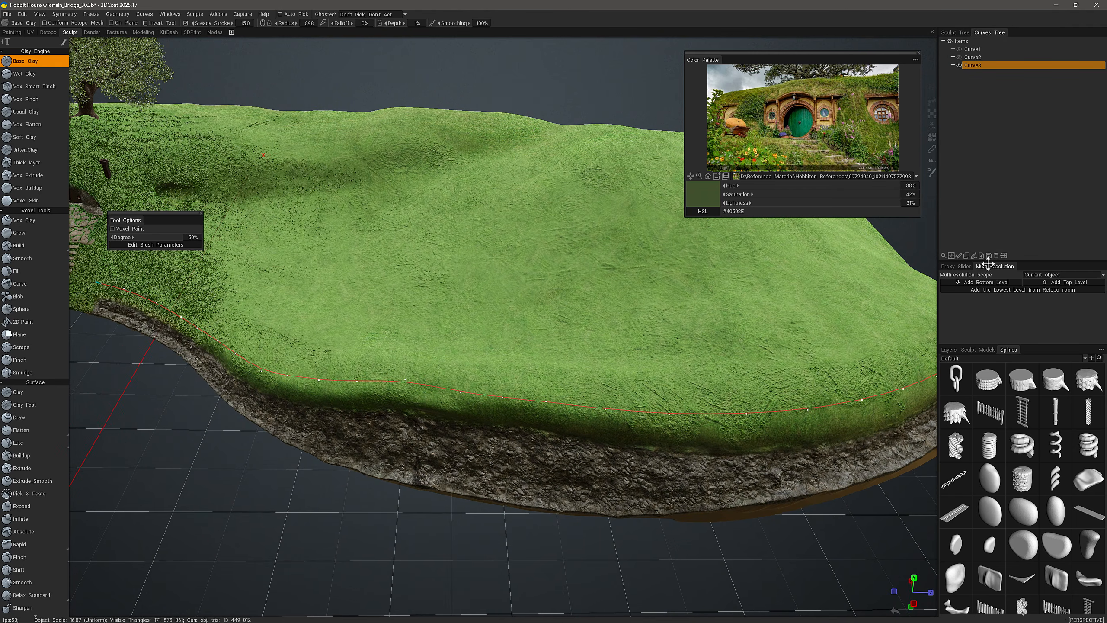
left_click(996, 255)
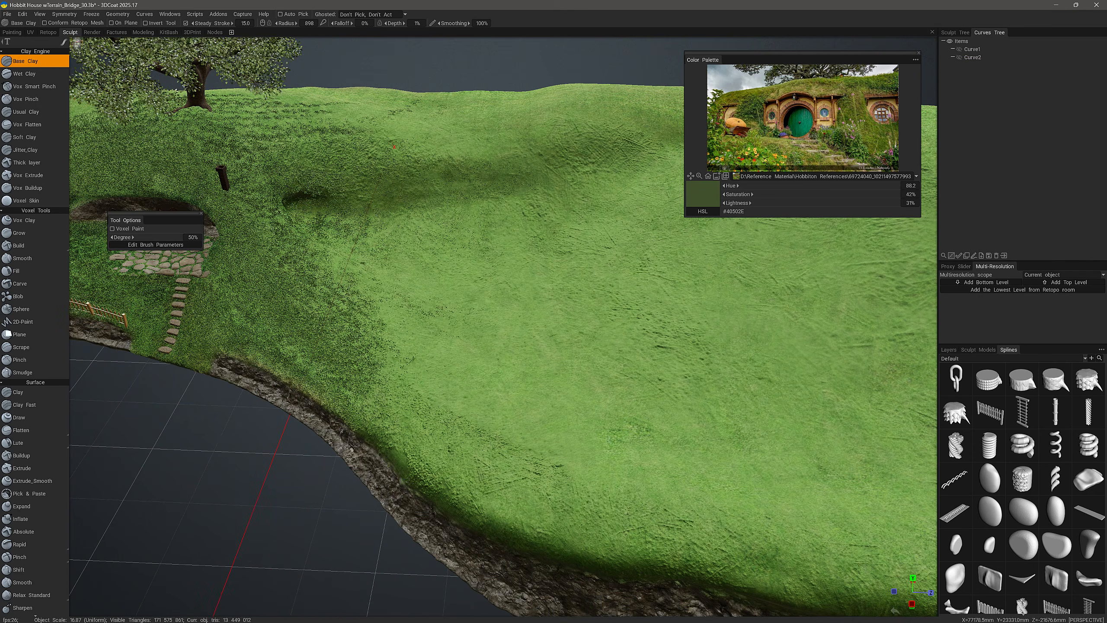
left_click(63, 42)
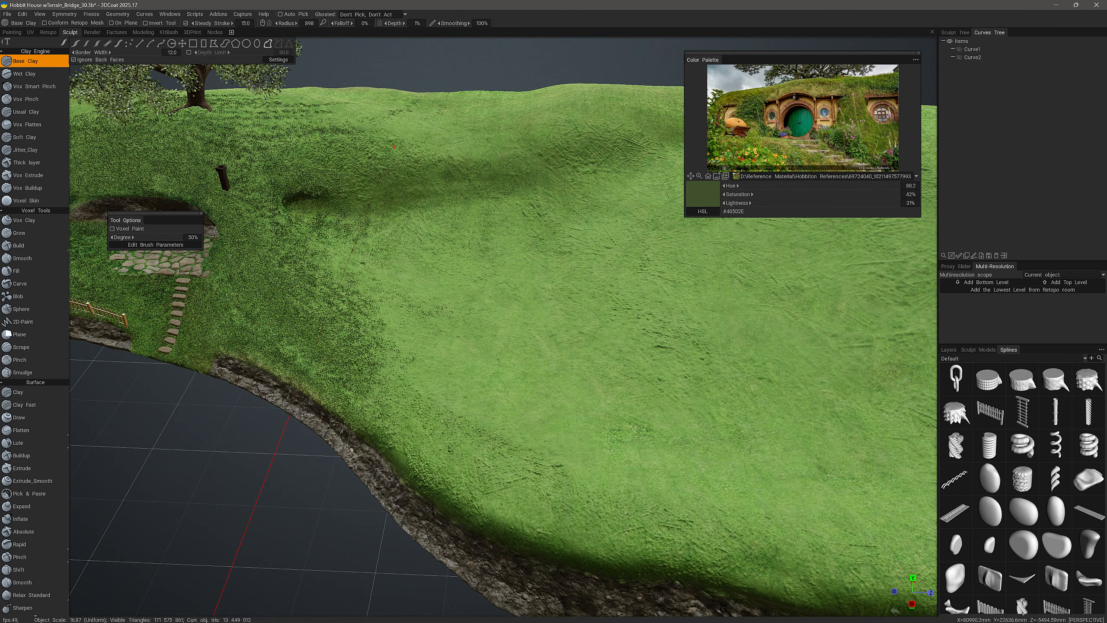
mouse_move(493, 270)
left_mouse_down("alt")
mouse_move(458, 292)
mouse_move(515, 307)
left_mouse_up("alt")
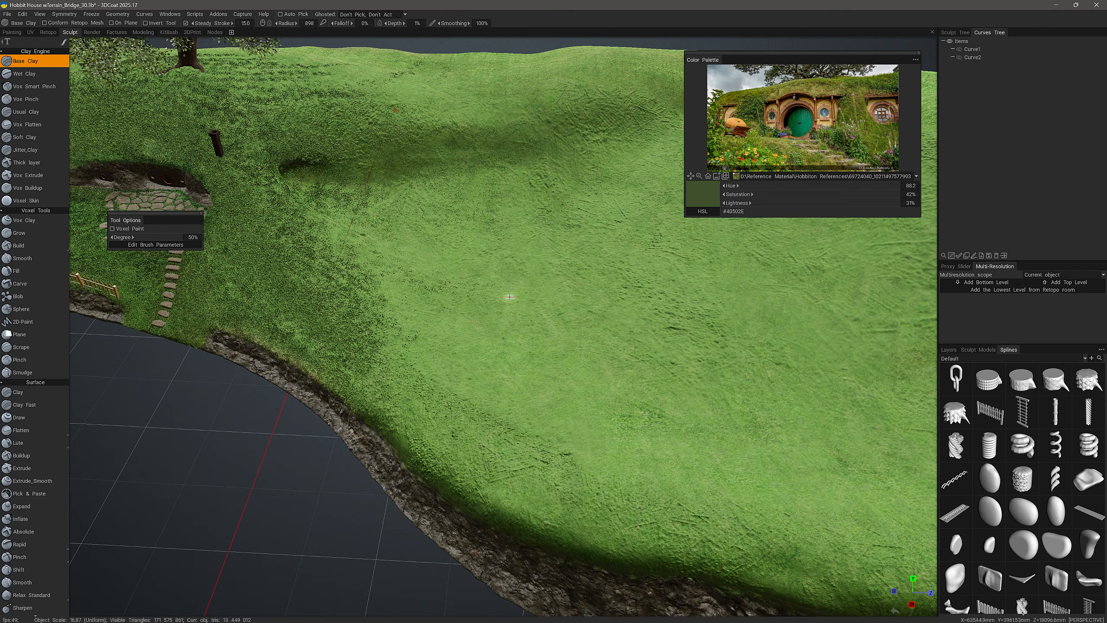
middle_click_drag(533, 323, 517, 321, "alt")
key("e")
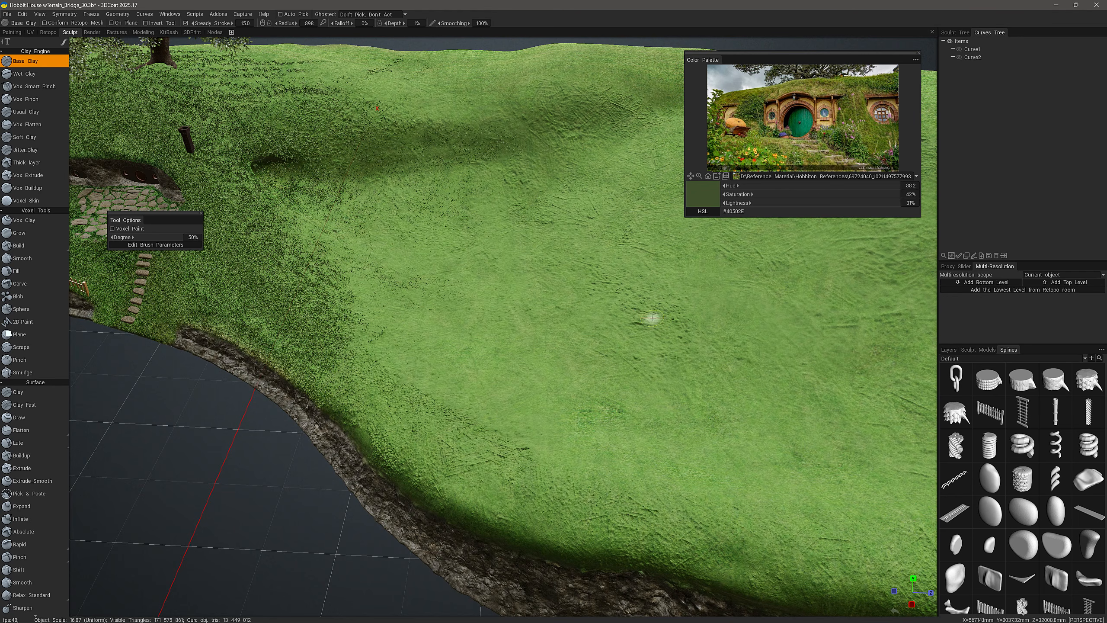
left_click_drag(535, 299, 503, 312, "alt")
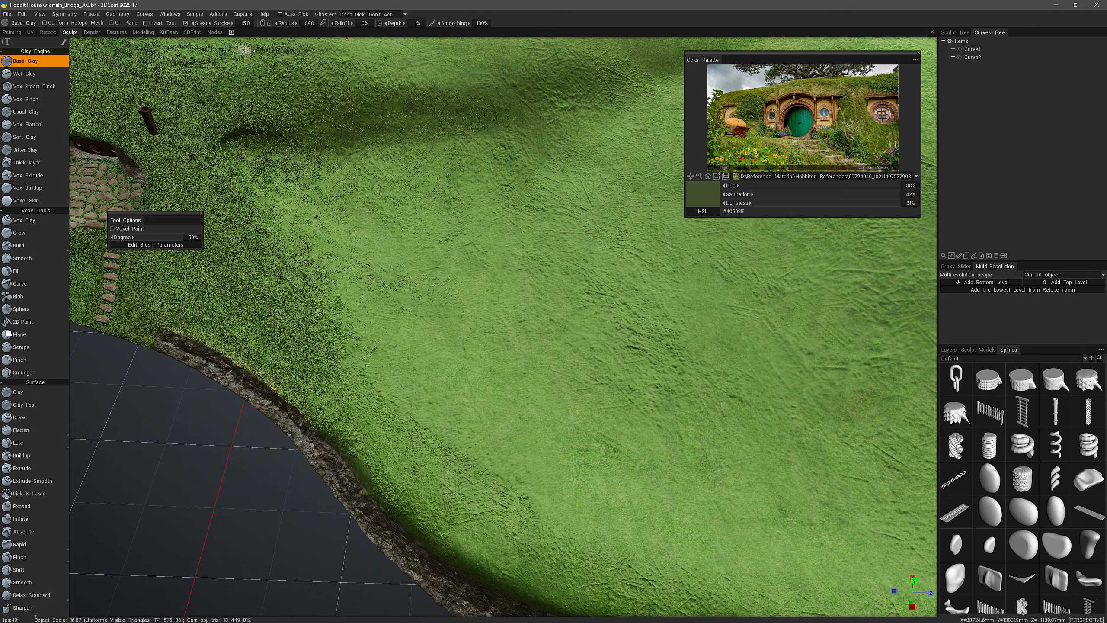
Activate the curves editor so that its curve-drawing and point-type tools are available.
left_click(144, 14)
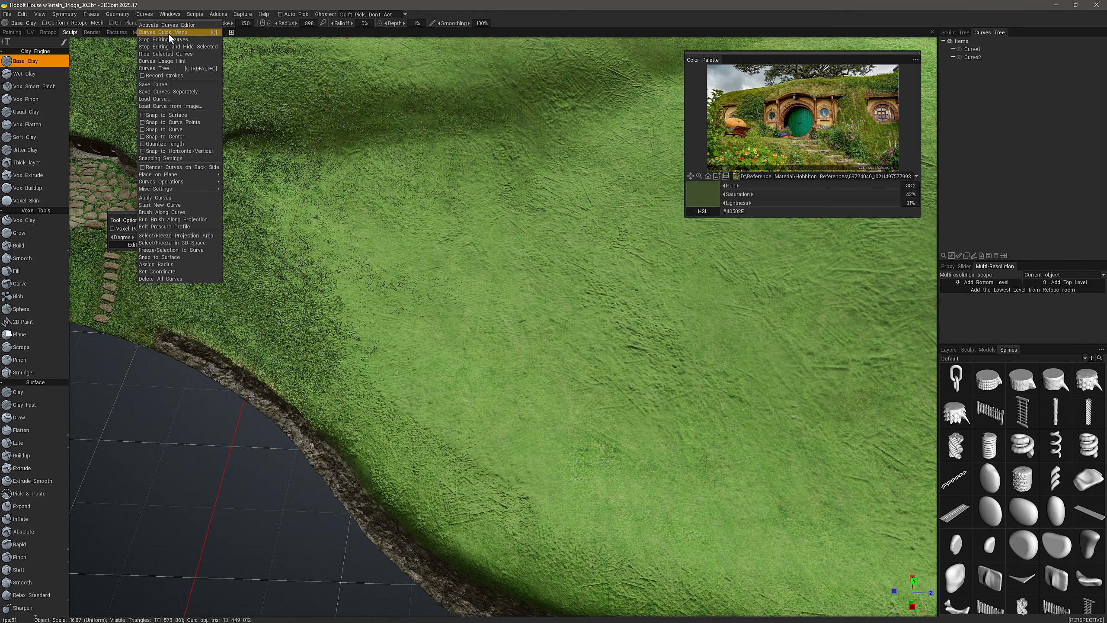
left_click(169, 34)
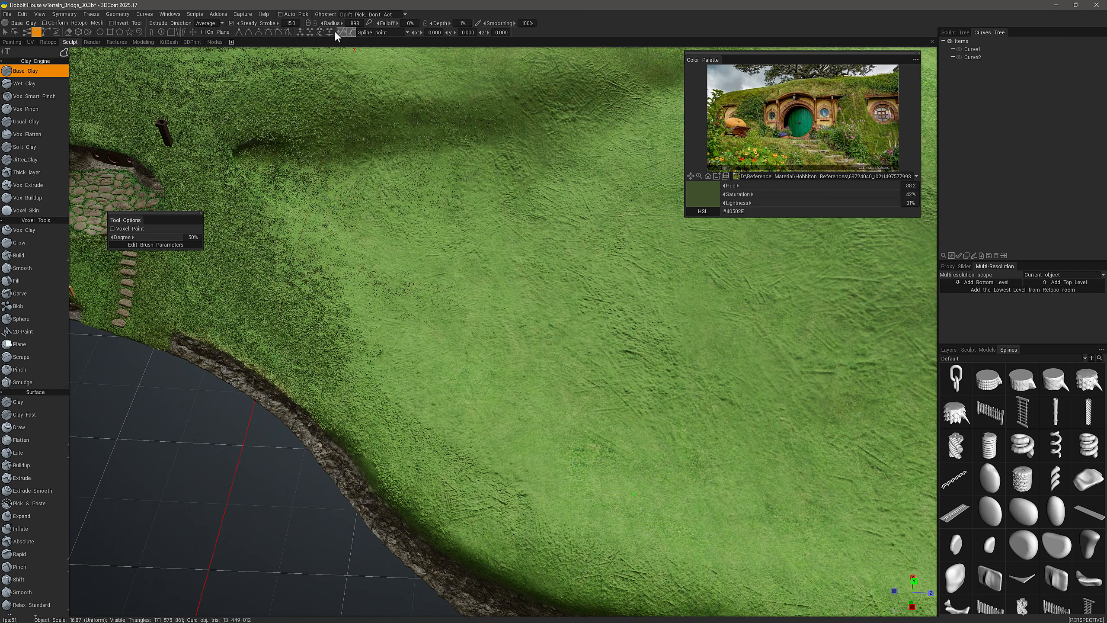
left_click_drag(443, 145, 535, 401, "alt")
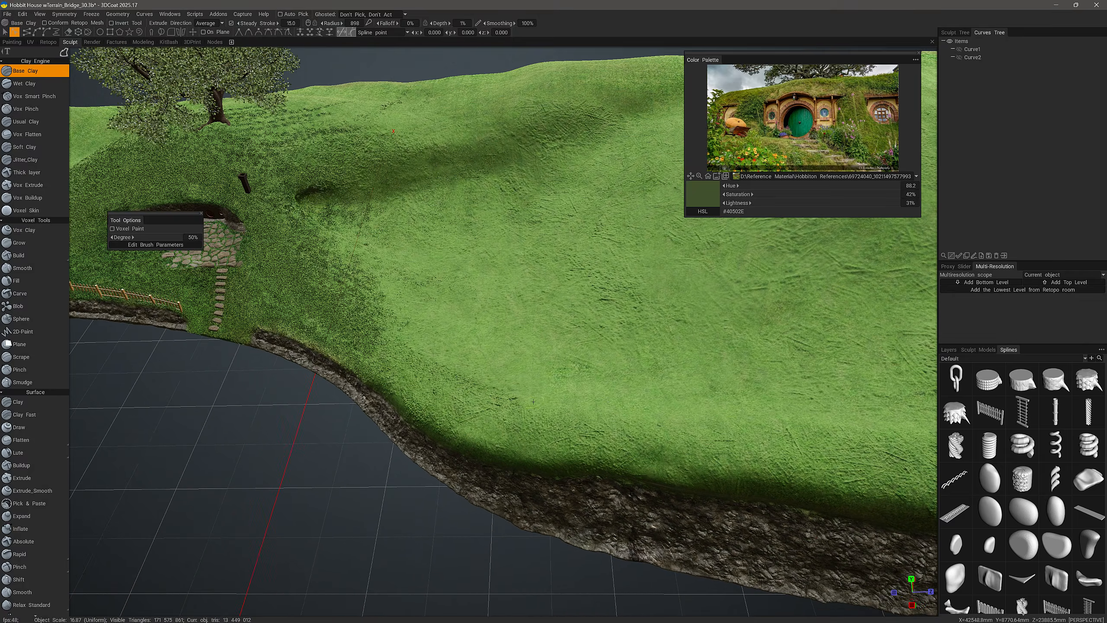
left_click_drag(453, 343, 488, 367, "alt")
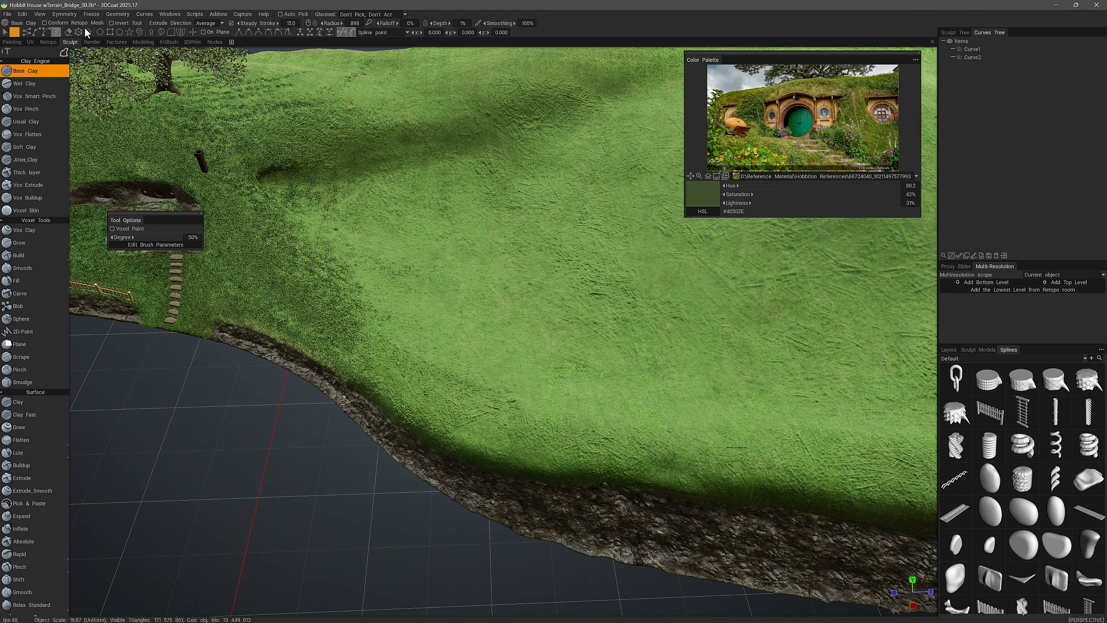
left_click_drag(146, 54, 120, 38, "alt")
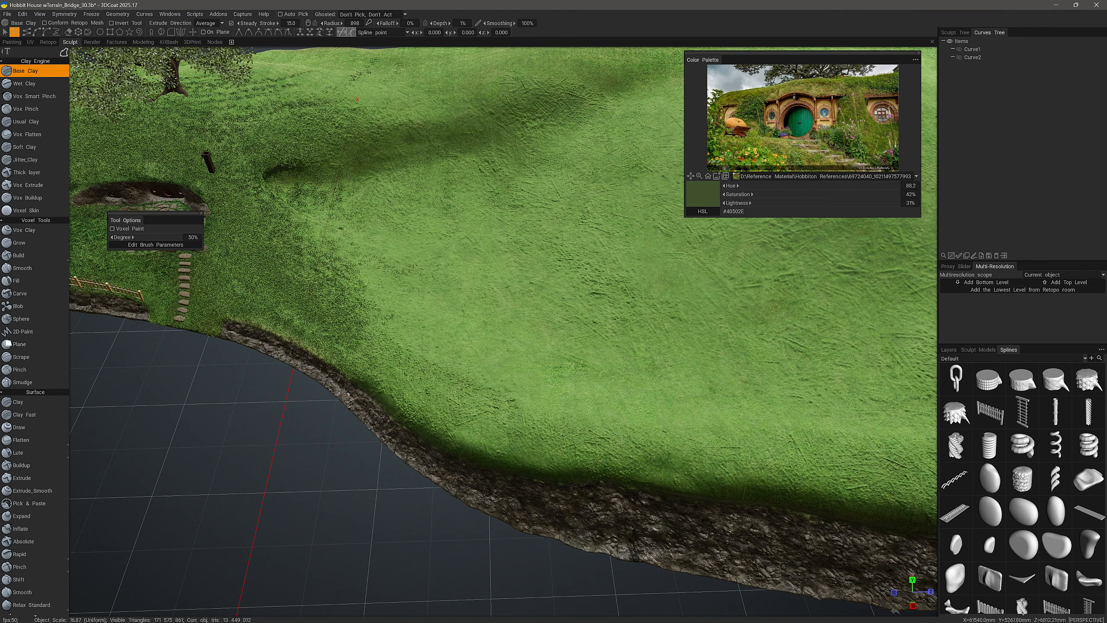
left_click_drag(534, 260, 562, 261, "alt")
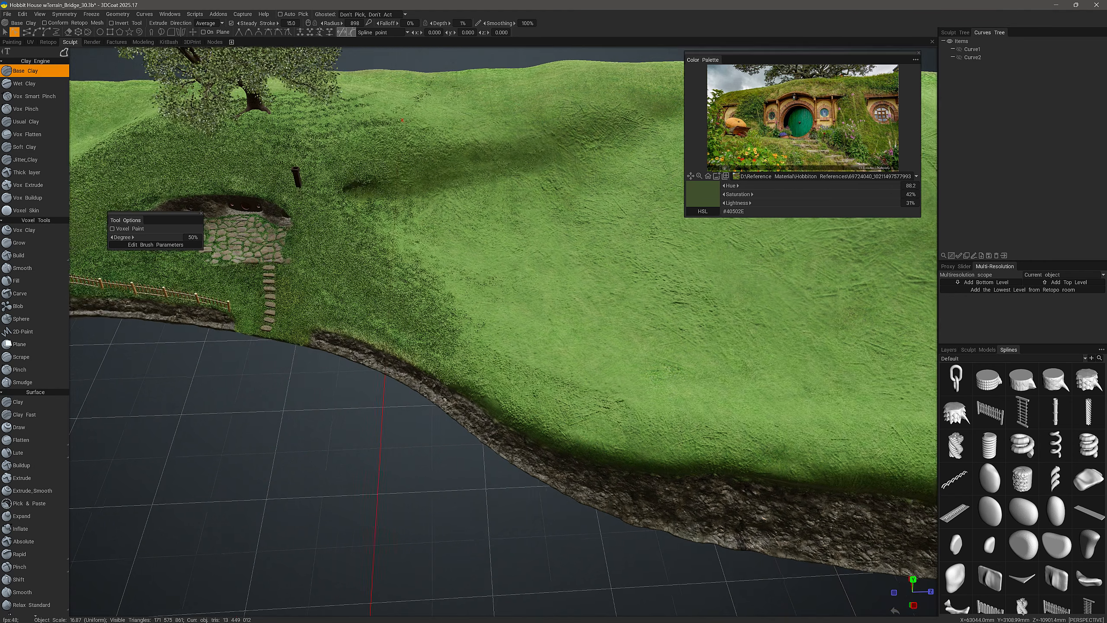
mouse_move(451, 277)
left_mouse_down("alt")
mouse_move(441, 279)
mouse_move(502, 301)
left_mouse_up("alt")
Pick a spline drawing mode from the curves quick menu and draw a curve along the terrain's grassy edge, starting near the stone steps.
key("space")
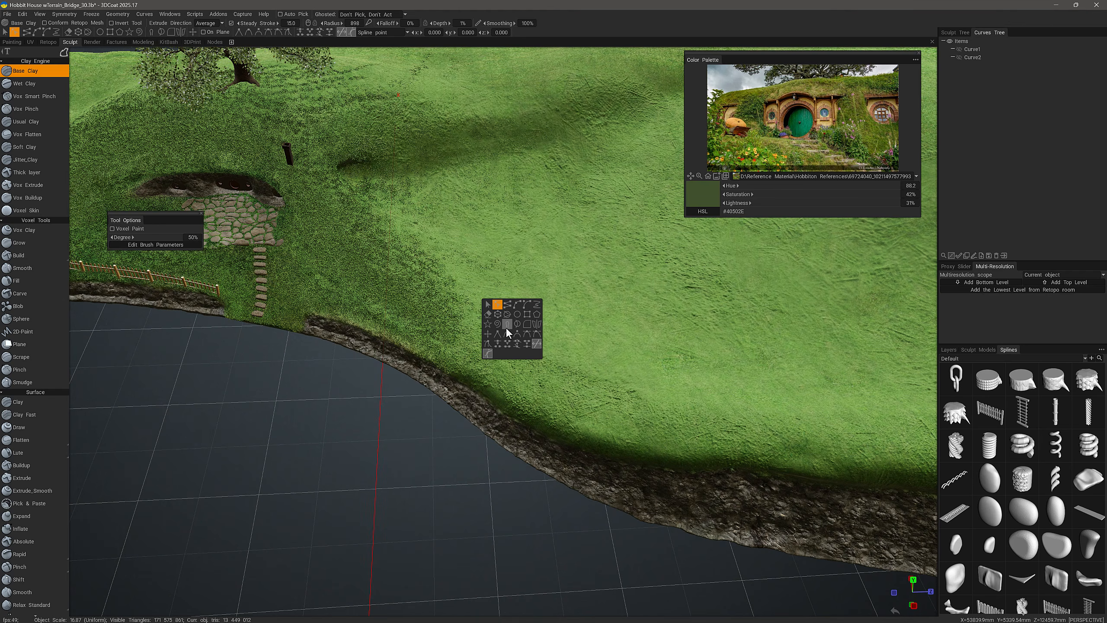
left_click(527, 305)
right_click_drag(544, 262, 349, 264, "alt")
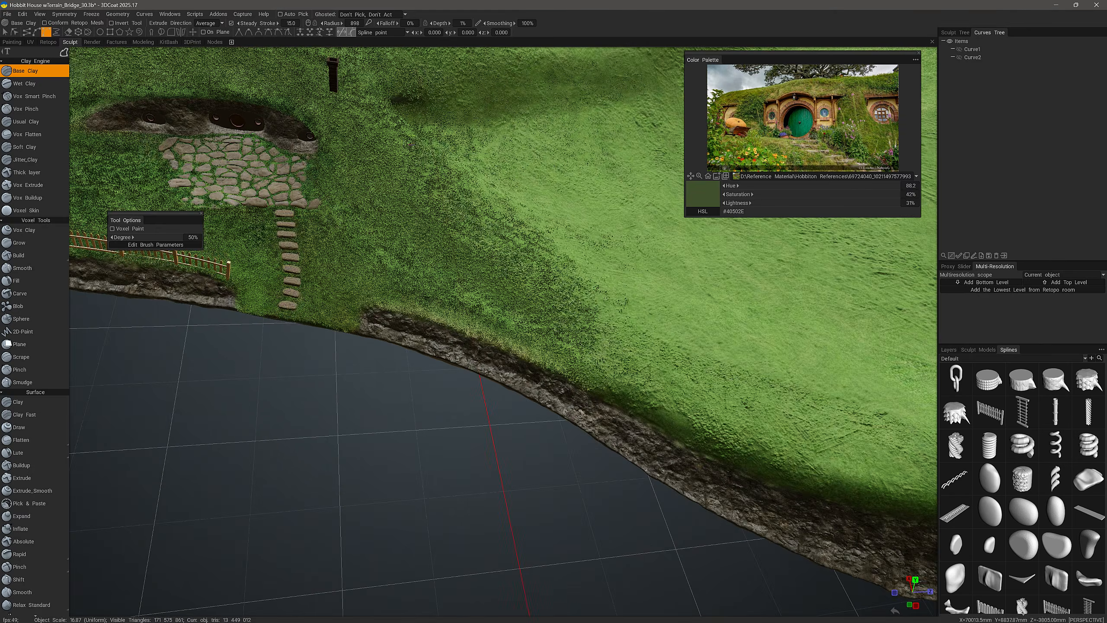
mouse_move(346, 263)
left_mouse_down("alt")
mouse_move(341, 283)
mouse_move(327, 264)
mouse_move(367, 246)
mouse_move(403, 249)
mouse_move(482, 278)
mouse_move(466, 286)
mouse_move(486, 275)
mouse_move(550, 280)
mouse_move(613, 298)
mouse_move(560, 296)
mouse_move(661, 319)
mouse_move(628, 306)
mouse_move(660, 319)
mouse_move(628, 327)
left_mouse_up("alt")
left_click(330, 262)
left_click(384, 249)
left_click(496, 272)
left_click(476, 293)
left_click(518, 276)
left_click(550, 280)
left_click(608, 292)
left_click(619, 303)
left_click(664, 320)
left_click(659, 310)
left_click_drag(685, 379, 544, 320, "alt")
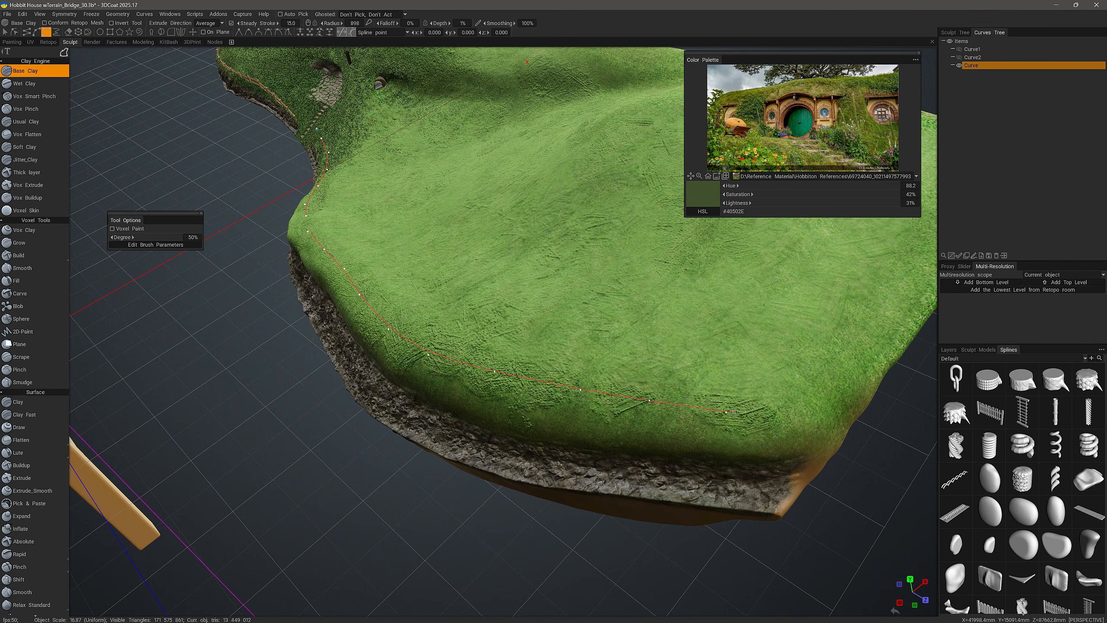
Switch to curve point selection and bring up the transform gizmo on a middle point of the new curve along the terrain's edge.
middle_click_drag(582, 341, 518, 313)
scroll(458, 261, "up", 5)
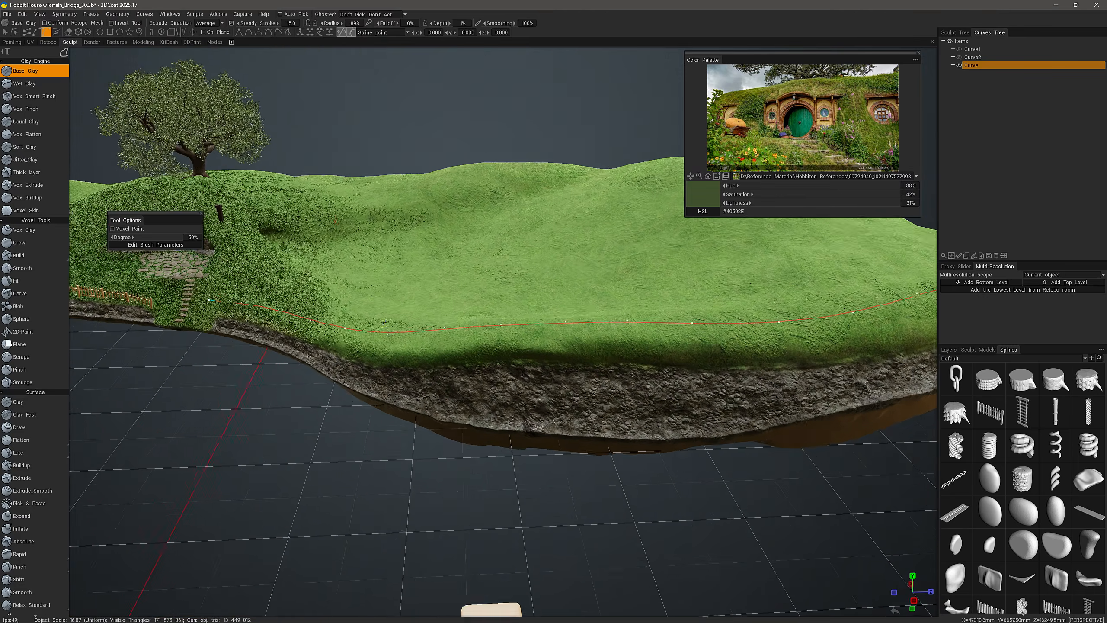
middle_click_drag(404, 363, 577, 415)
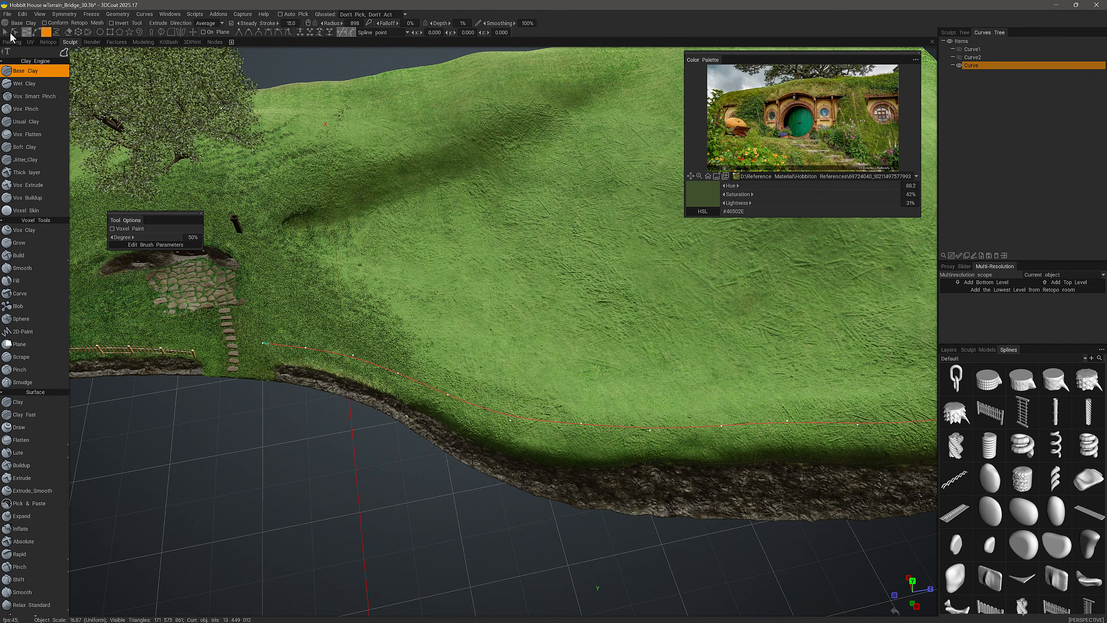
left_click(14, 32)
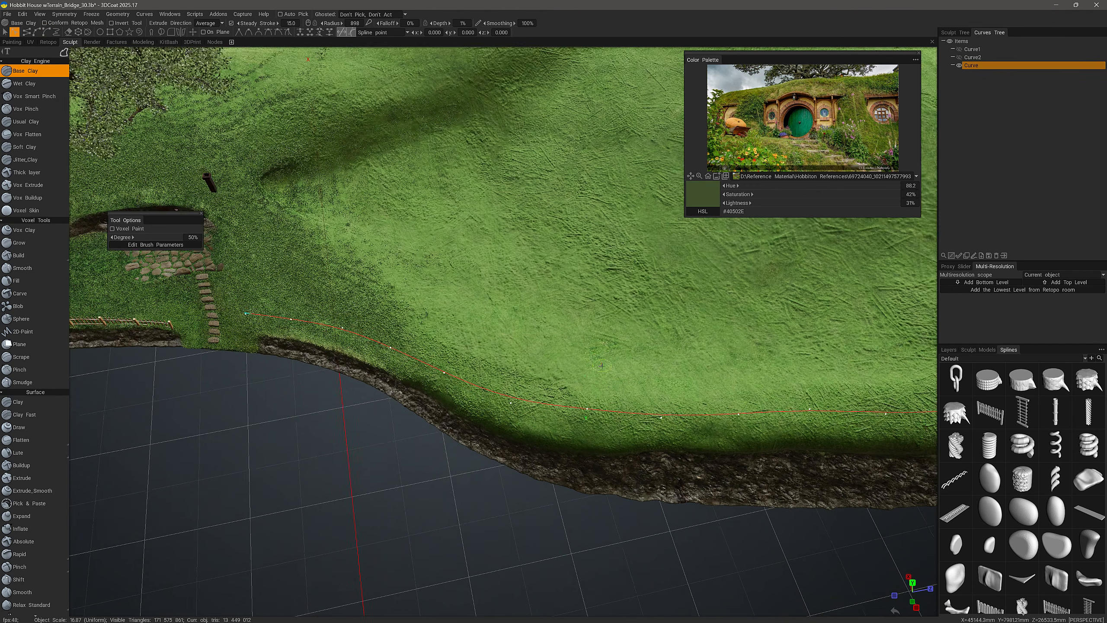
mouse_move(545, 341)
middle_mouse_down()
mouse_move(565, 313)
mouse_move(575, 410)
middle_mouse_up()
left_click(573, 400)
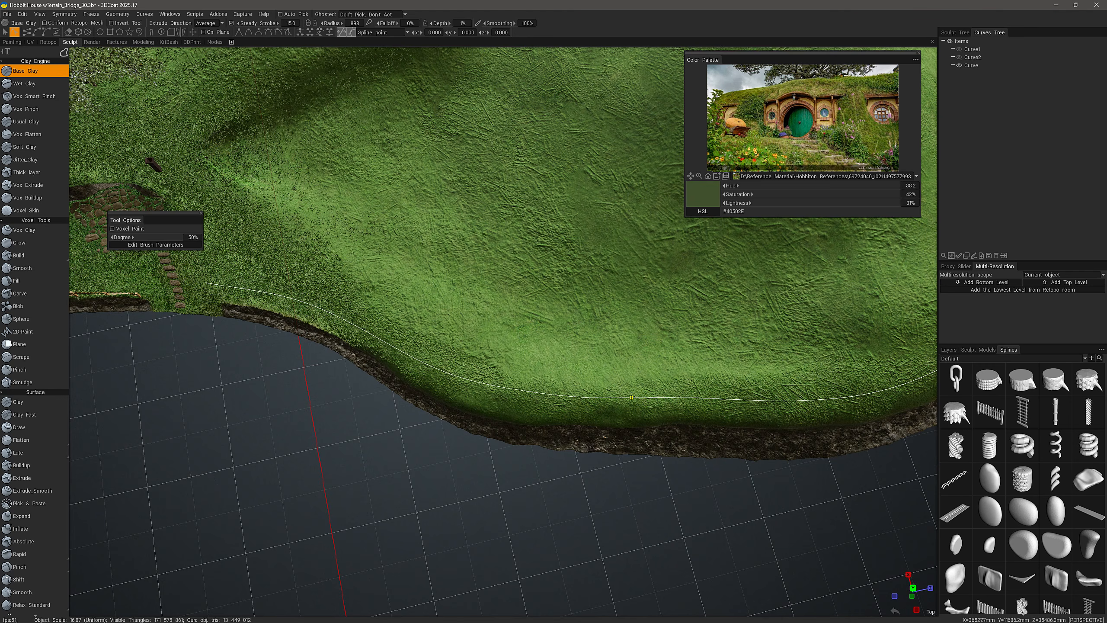
middle_click_drag(632, 398, 570, 366)
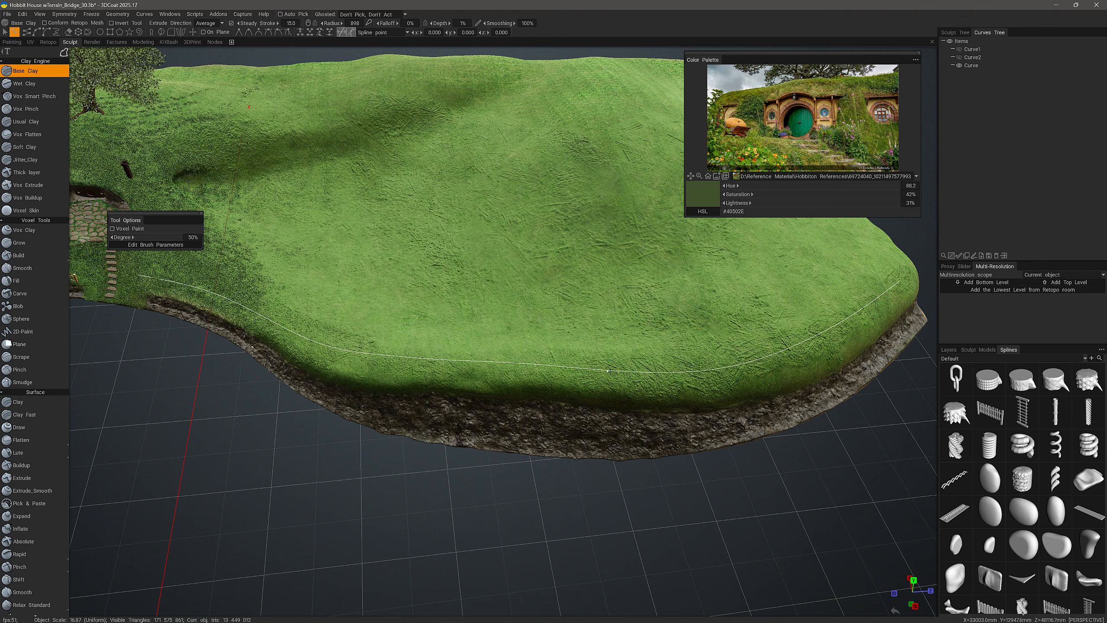
left_click(607, 370)
middle_click_drag(607, 371, 604, 361)
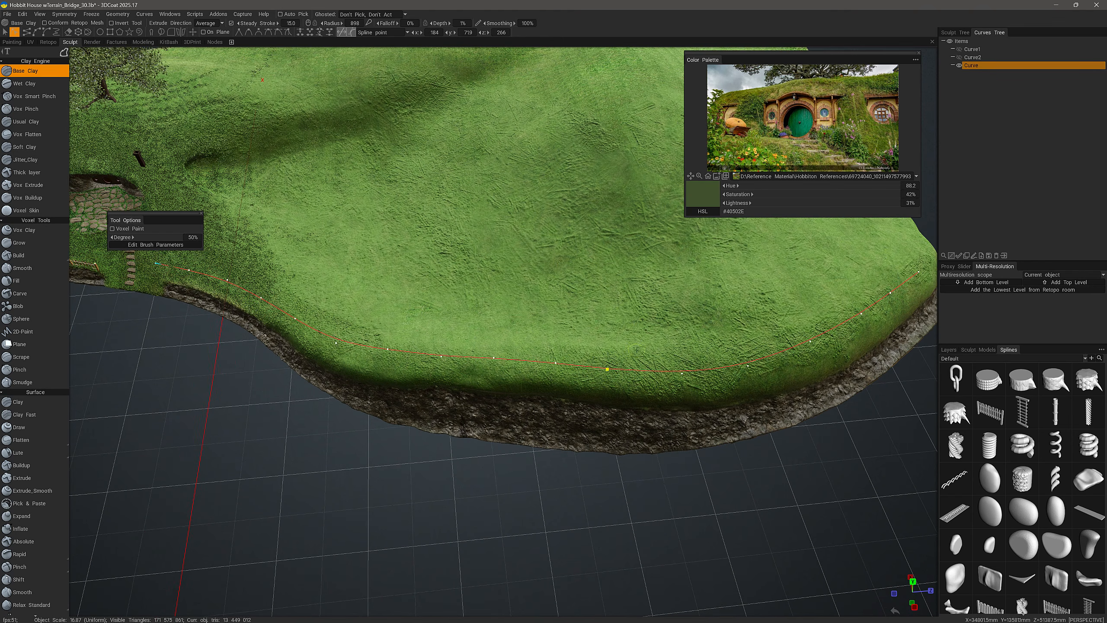
left_click(614, 356)
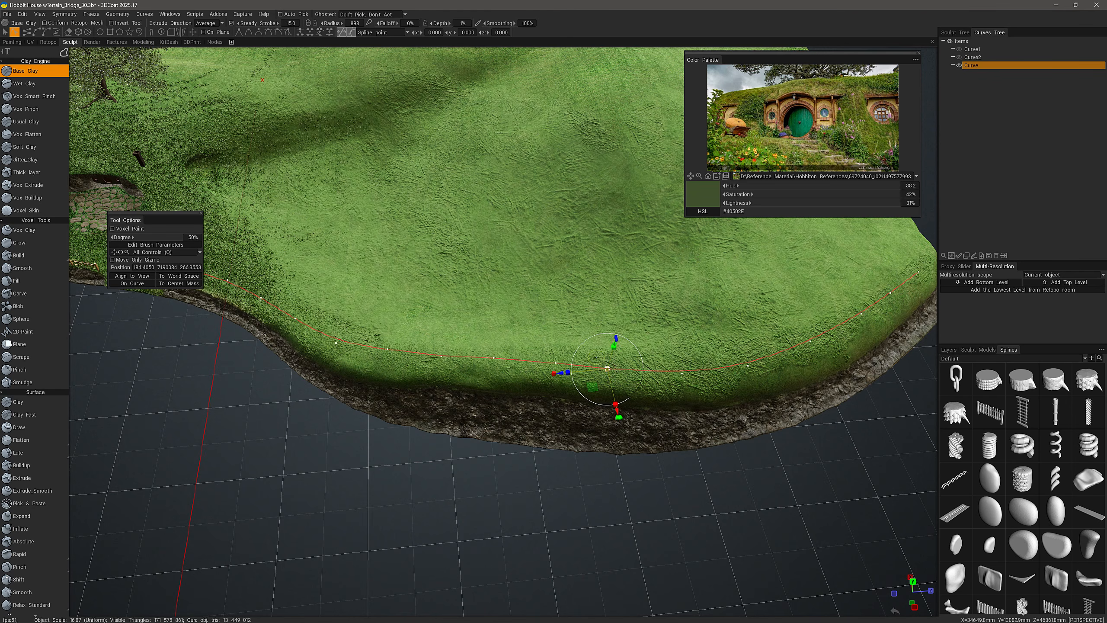
Nudge the selected curve point along the gizmo axis facing the terrain's outer edge and dismiss the gizmo.
middle_click_drag(698, 306, 533, 370)
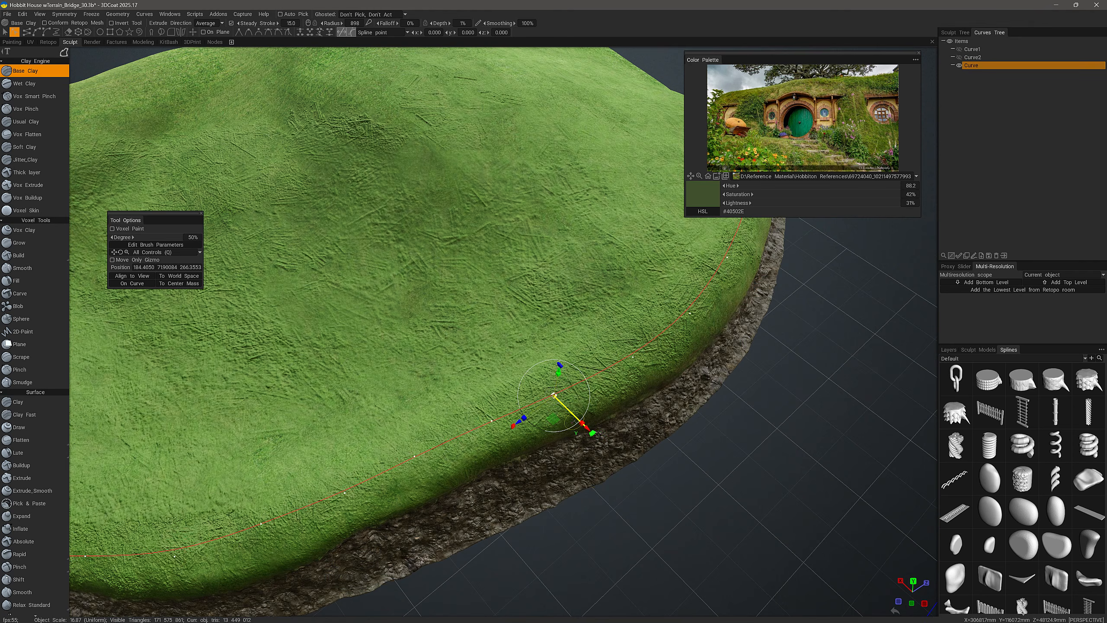
left_click_drag(586, 426, 586, 428)
middle_click_drag(587, 429, 592, 341)
left_click(586, 416)
Switch to whole-curve selection and attach a tube or models array to the new curve.
key("space")
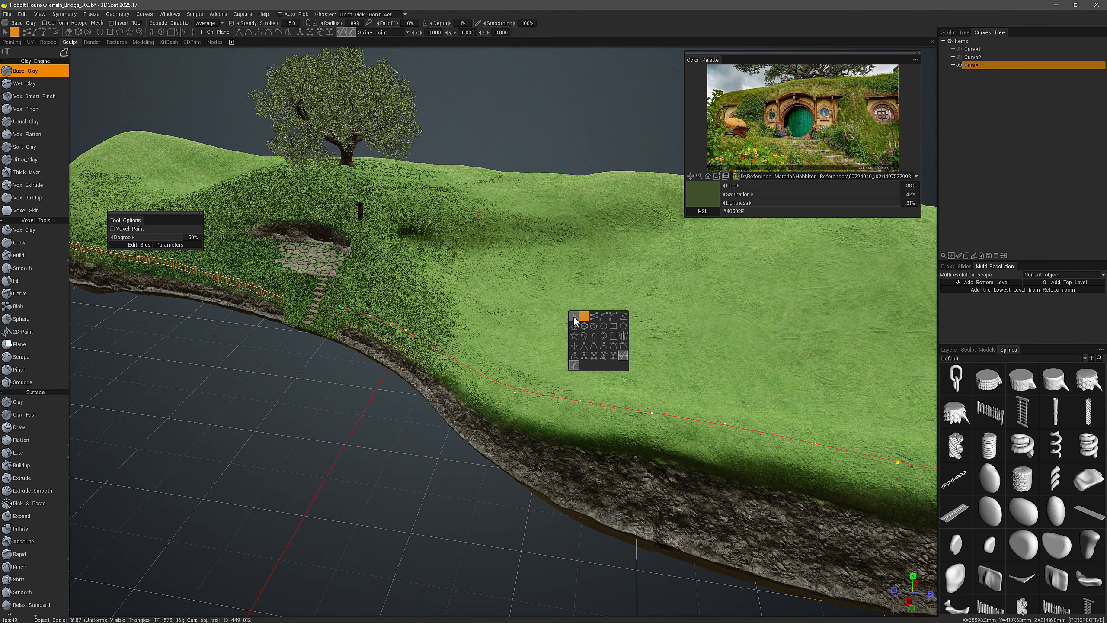
left_click(575, 318)
middle_click_drag(552, 378, 652, 384)
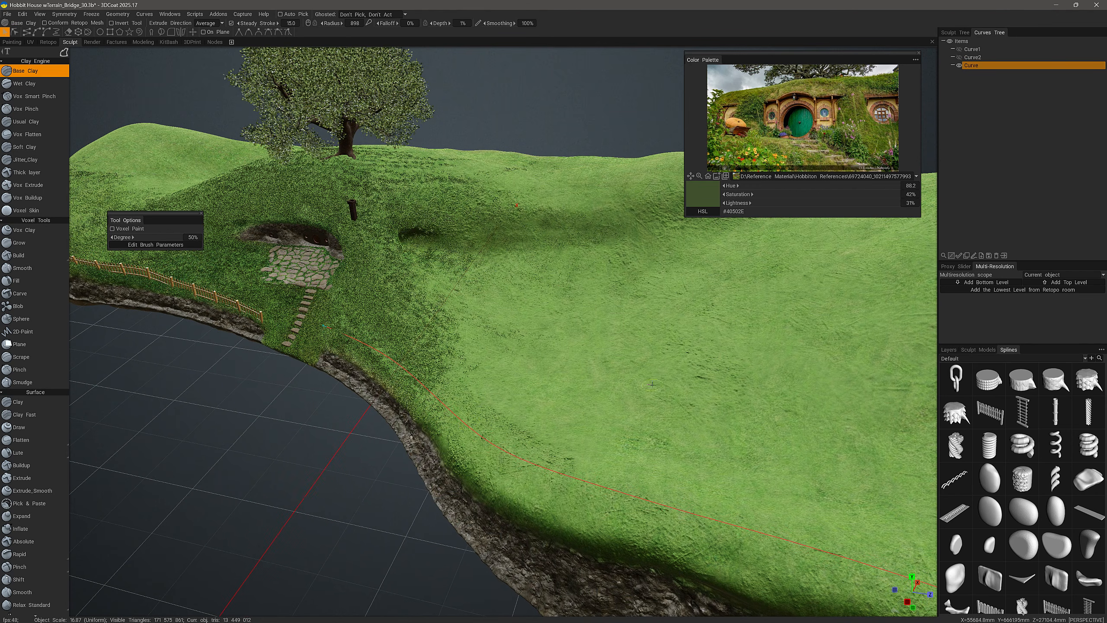
right_click(465, 426)
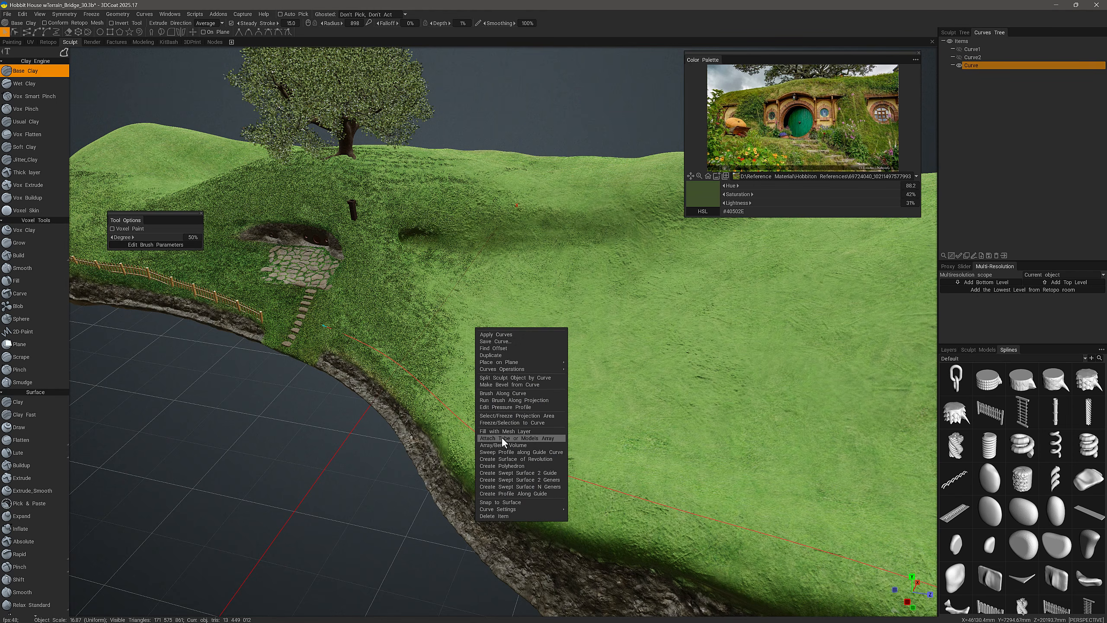
left_click(543, 438)
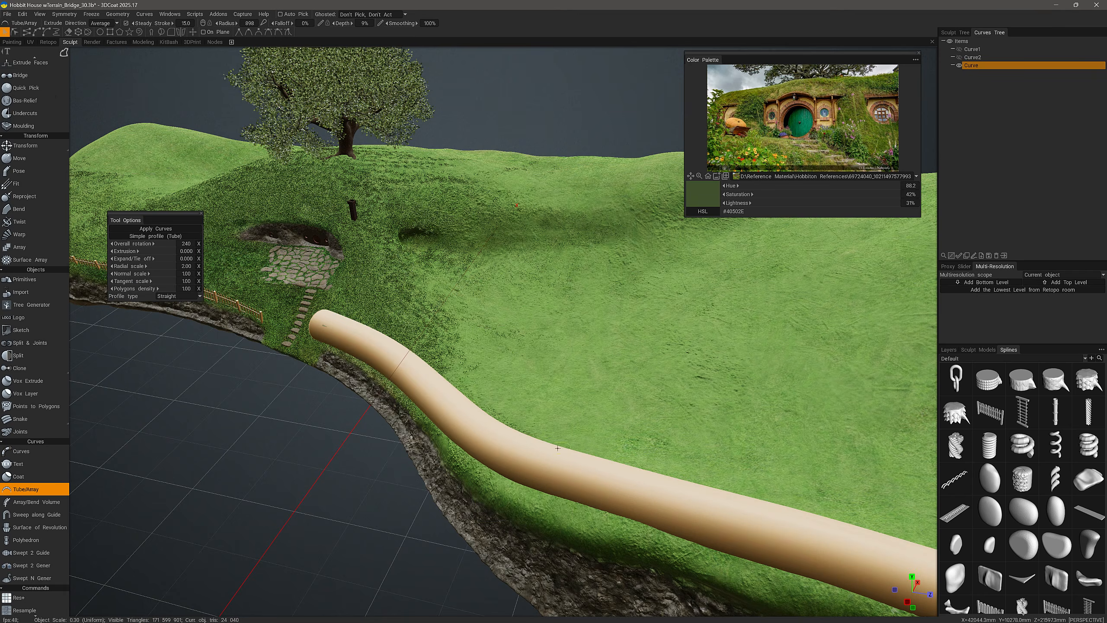
scroll(684, 427, "down", 5)
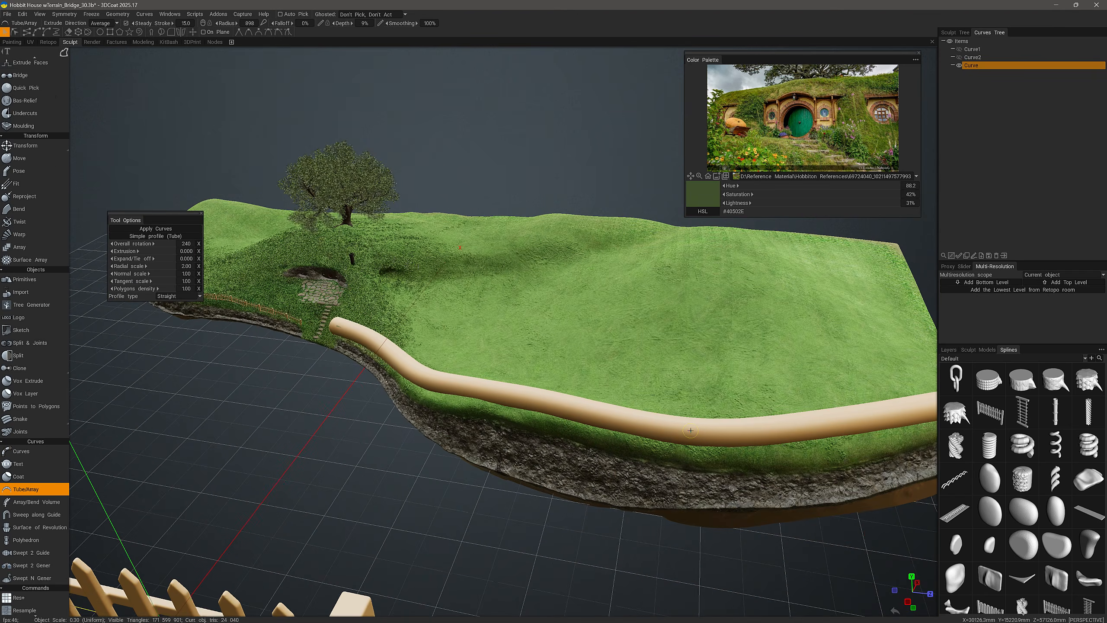
Set the tube's profile type to Hemisphere with a profile scale of 0.892.
left_click_drag(684, 427, 597, 429, "alt")
left_click(180, 297)
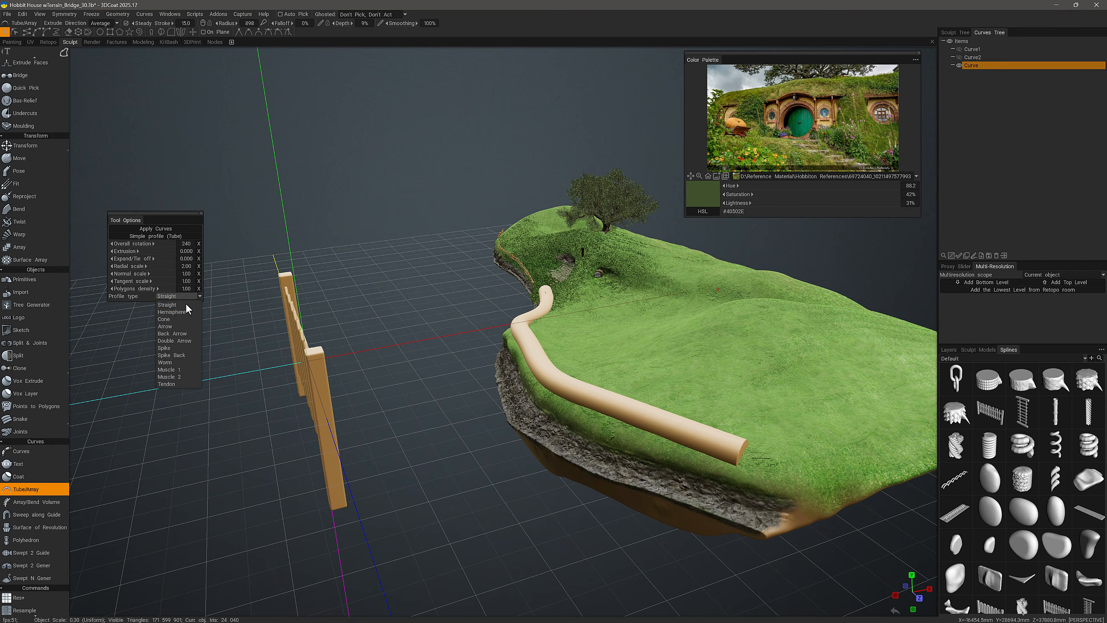
left_click(176, 311)
left_click_drag(179, 310, 241, 327, "alt")
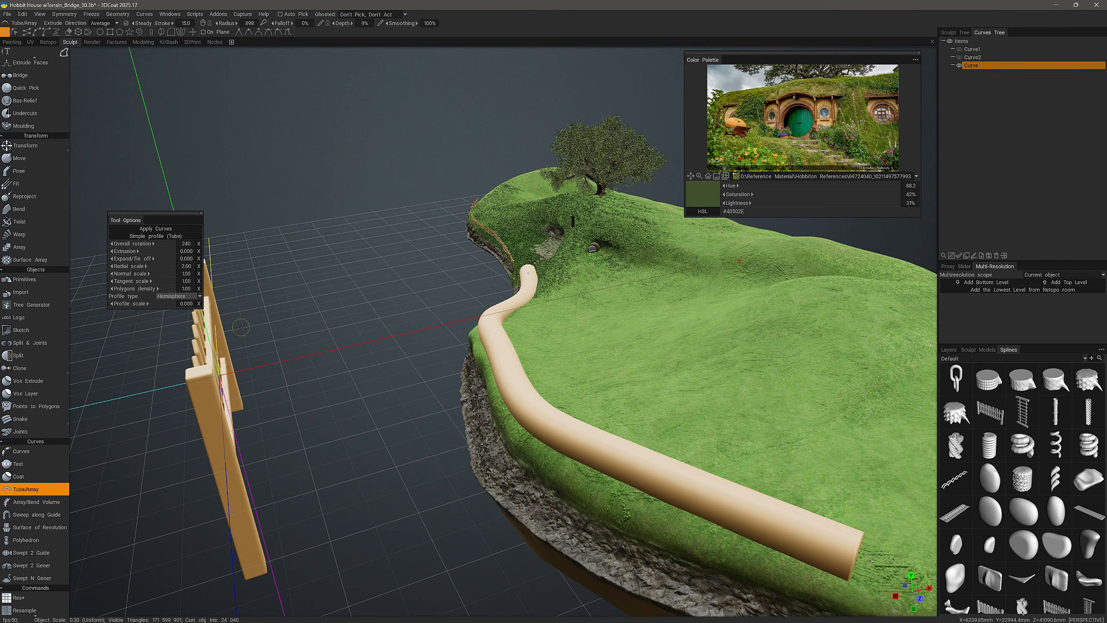
mouse_move(156, 305)
left_mouse_down()
mouse_move(170, 306)
mouse_move(150, 305)
mouse_move(155, 314)
left_mouse_up()
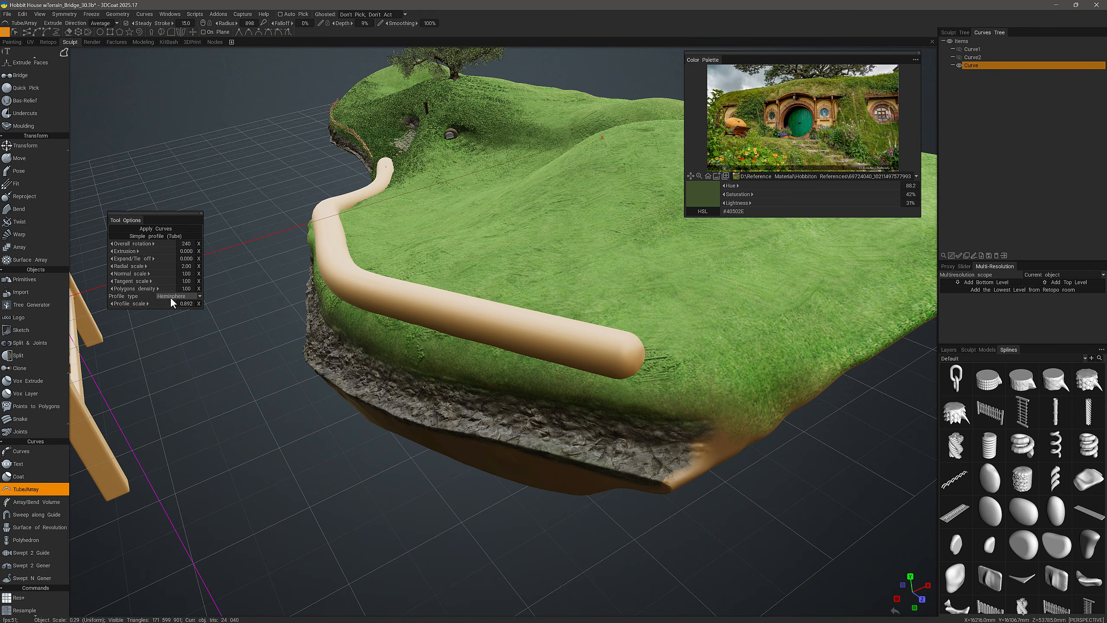
Try the Cone, Arrow, Double Arrow, Worm and Muscle 1 profile types on the tube.
left_click(170, 296)
left_click(167, 319)
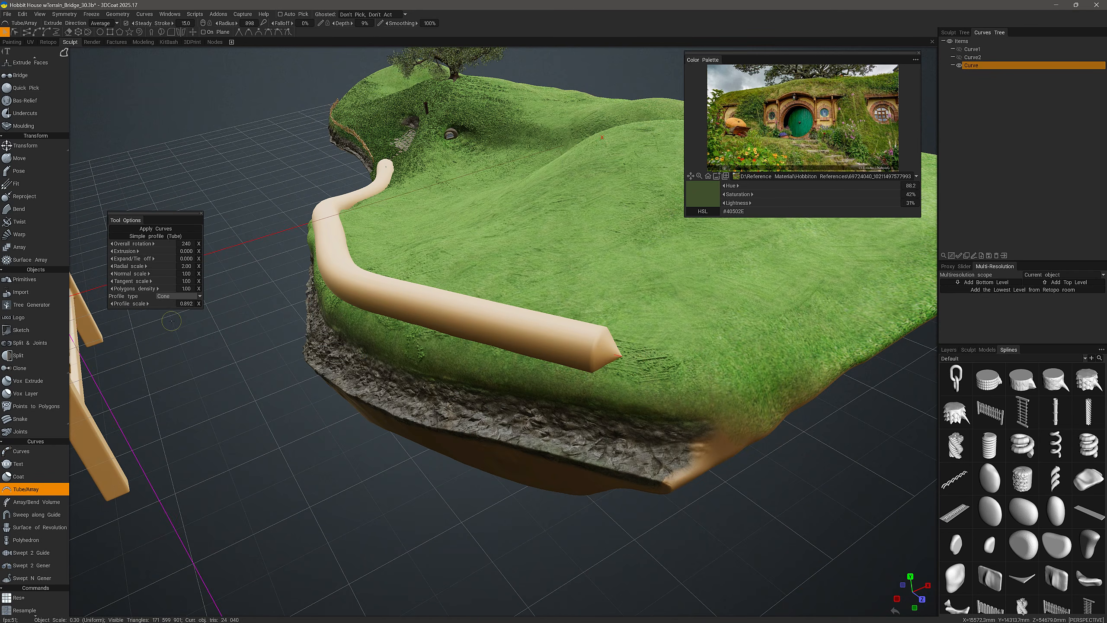
left_click(170, 297)
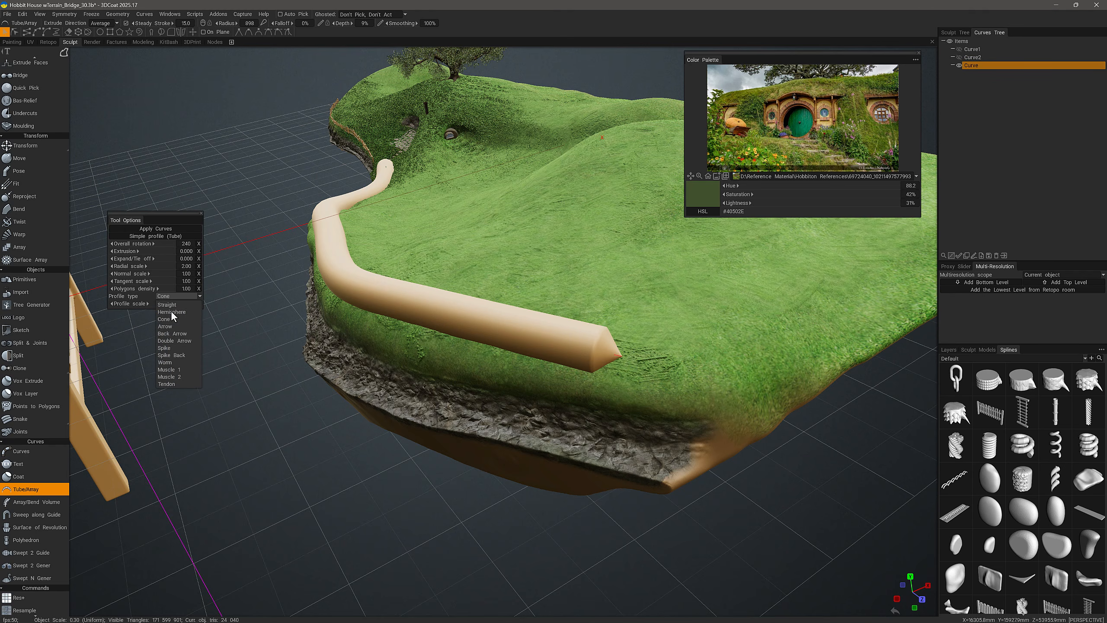
left_click(165, 326)
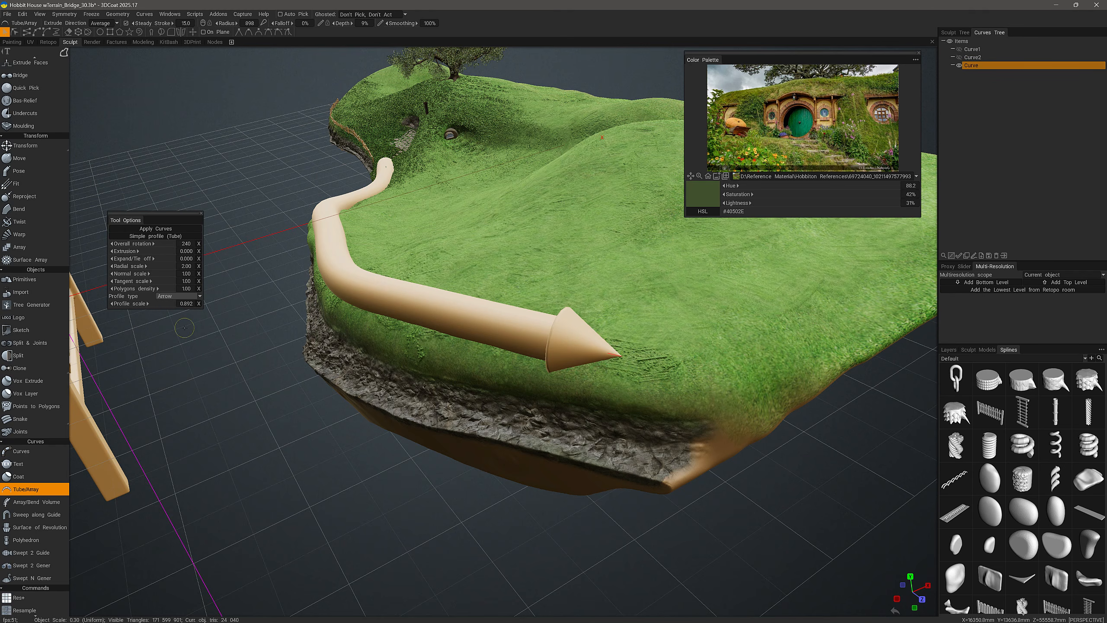
left_click(179, 297)
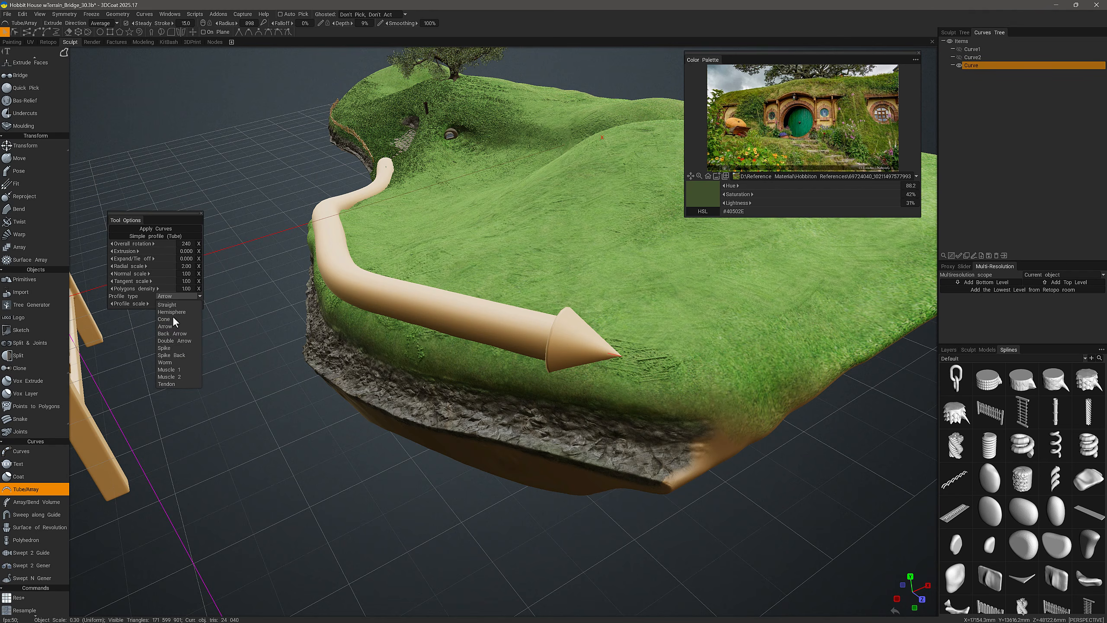
left_click(169, 342)
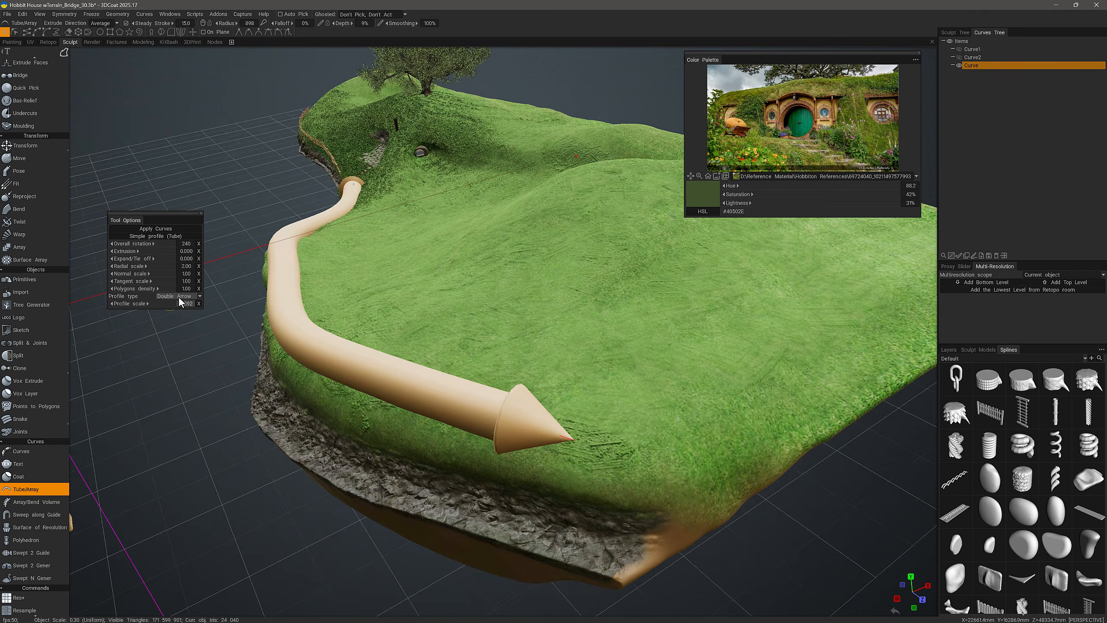
left_click(175, 296)
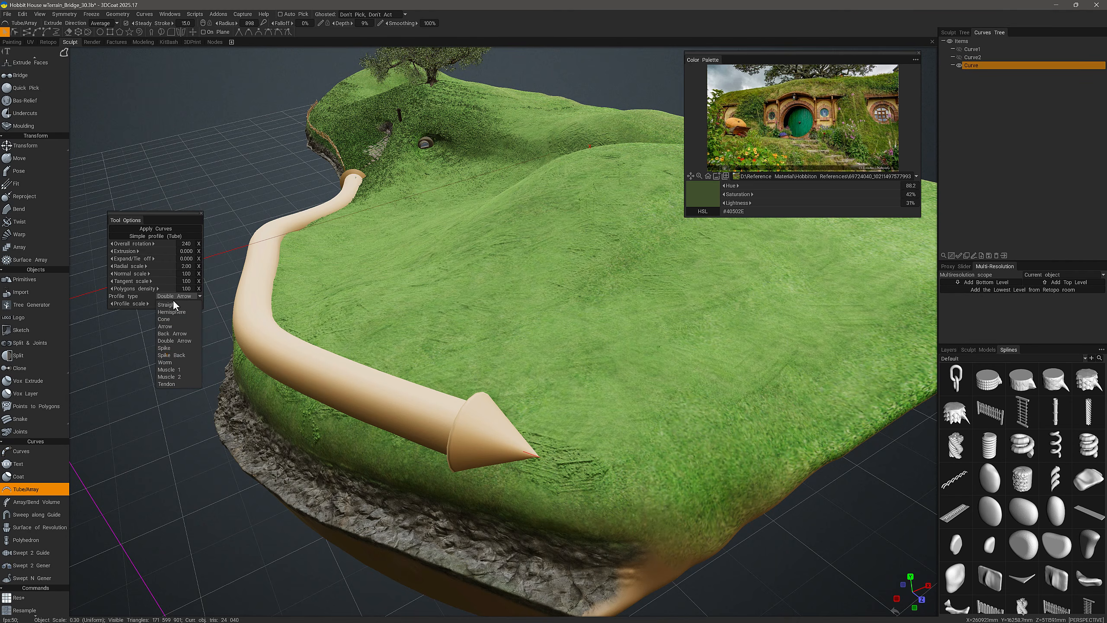
left_click(173, 362)
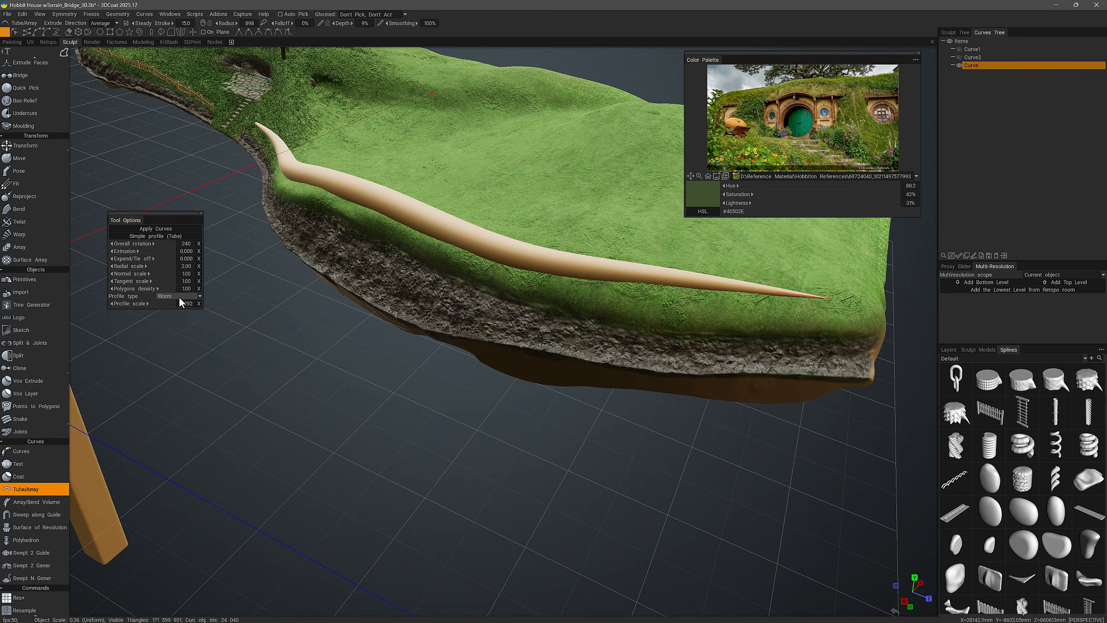
left_click(178, 296)
left_click(173, 369)
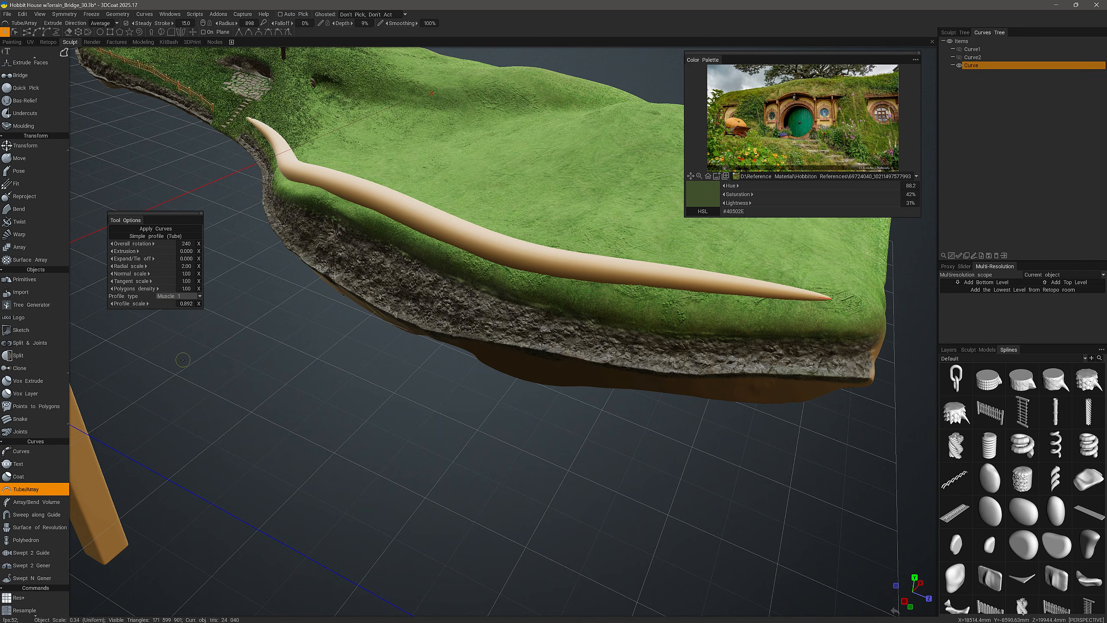
Set the tube's profile type to Spike and inspect its taper along the terrain's edge.
left_click(179, 296)
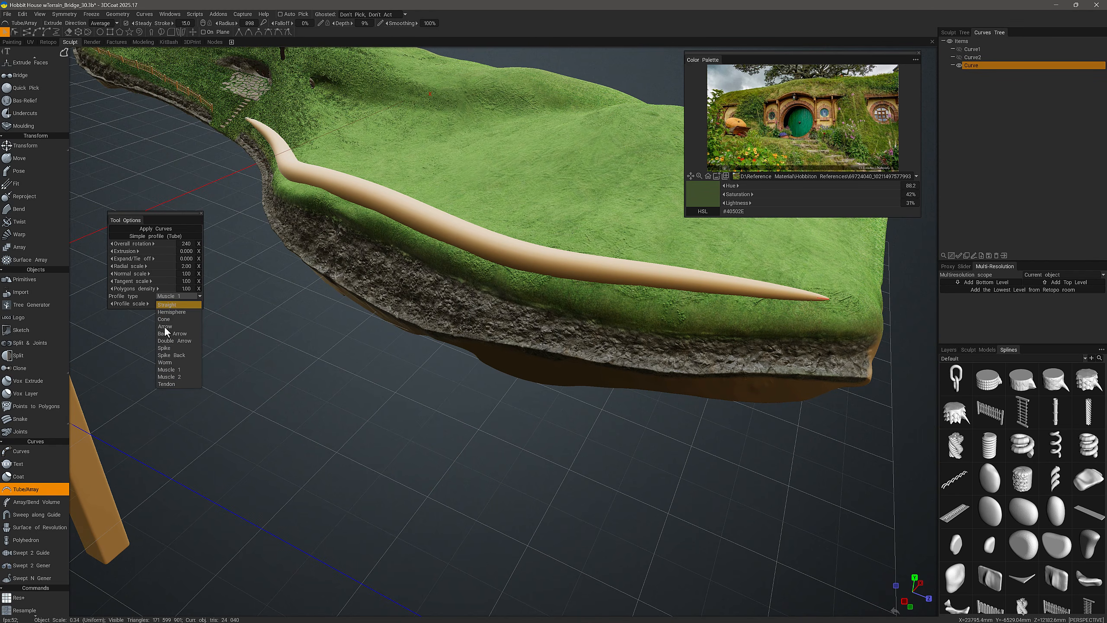
left_click(168, 349)
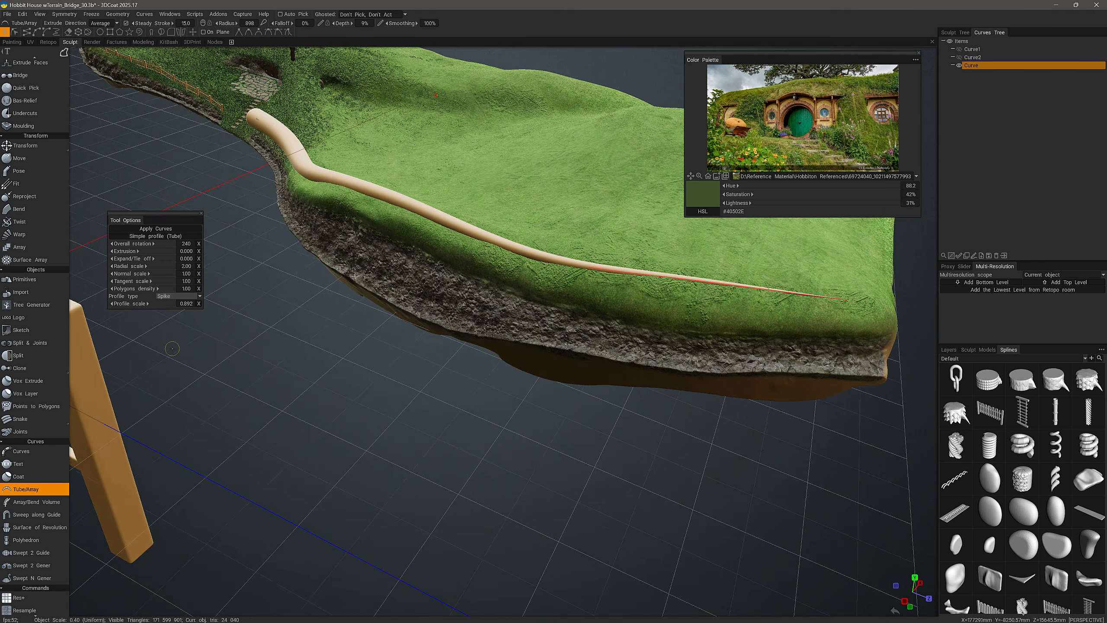
middle_click_drag(173, 349, 516, 325)
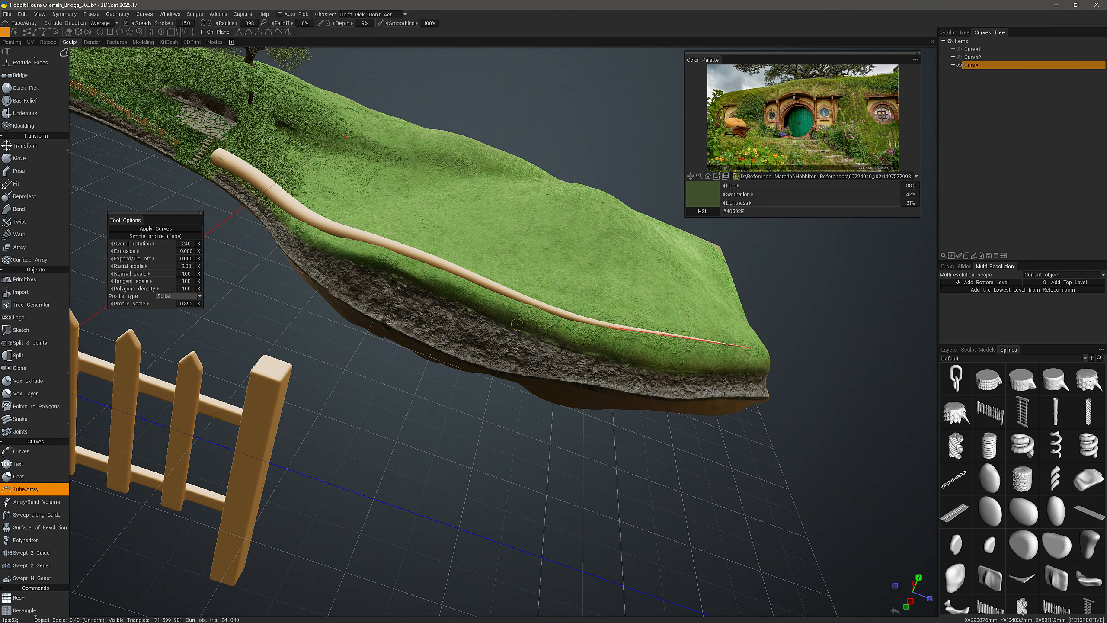
middle_click_drag(173, 306, 234, 267)
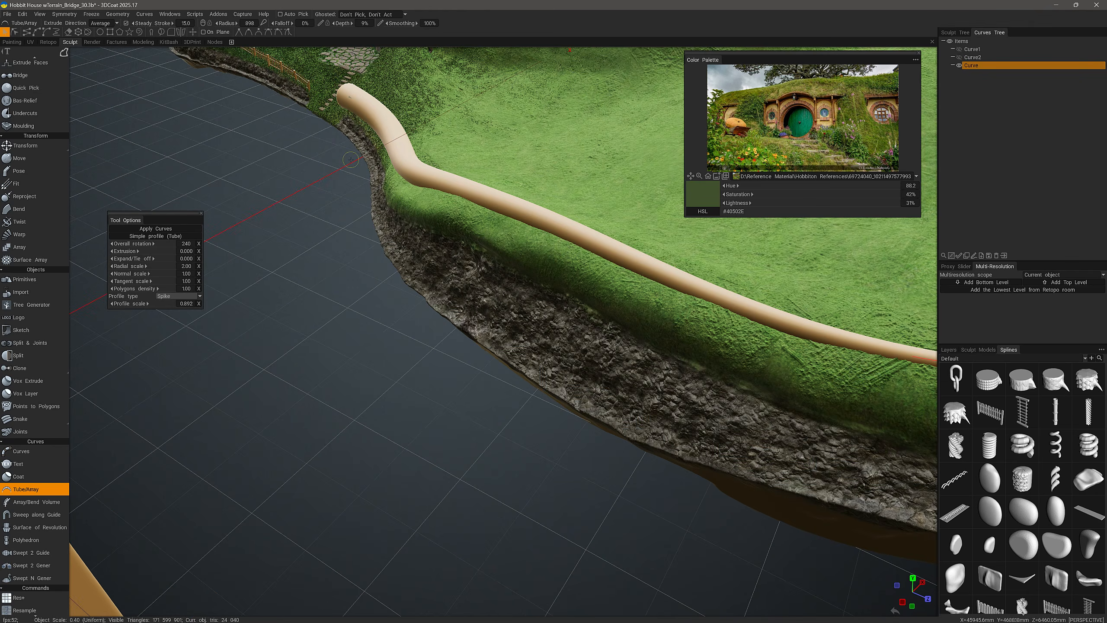
scroll(325, 272, "down", 4)
scroll(325, 272, "up", 2)
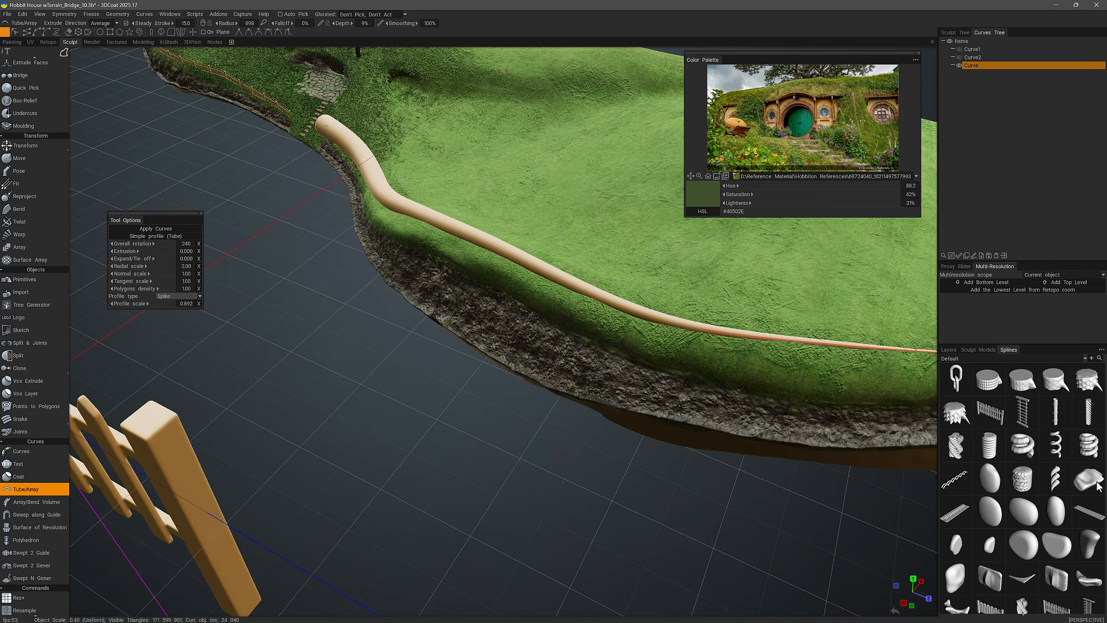
Replace the tube with the picket fence model from the Splines library and move the Tool Options clear for inspecting the fence.
scroll(1012, 558, "down", 5)
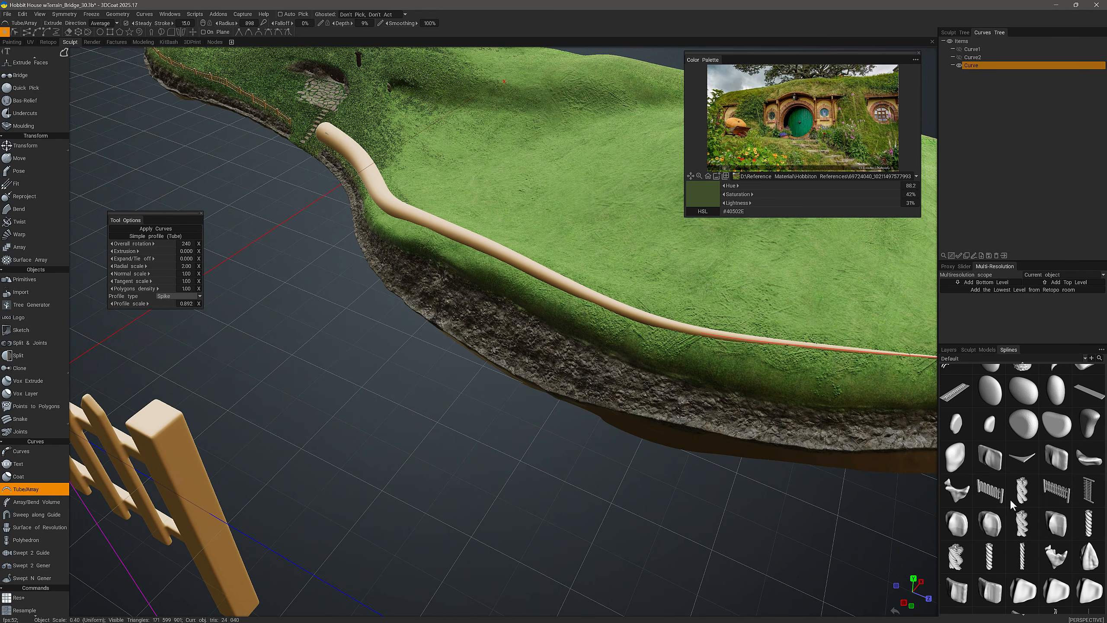
scroll(1010, 499, "down", 3)
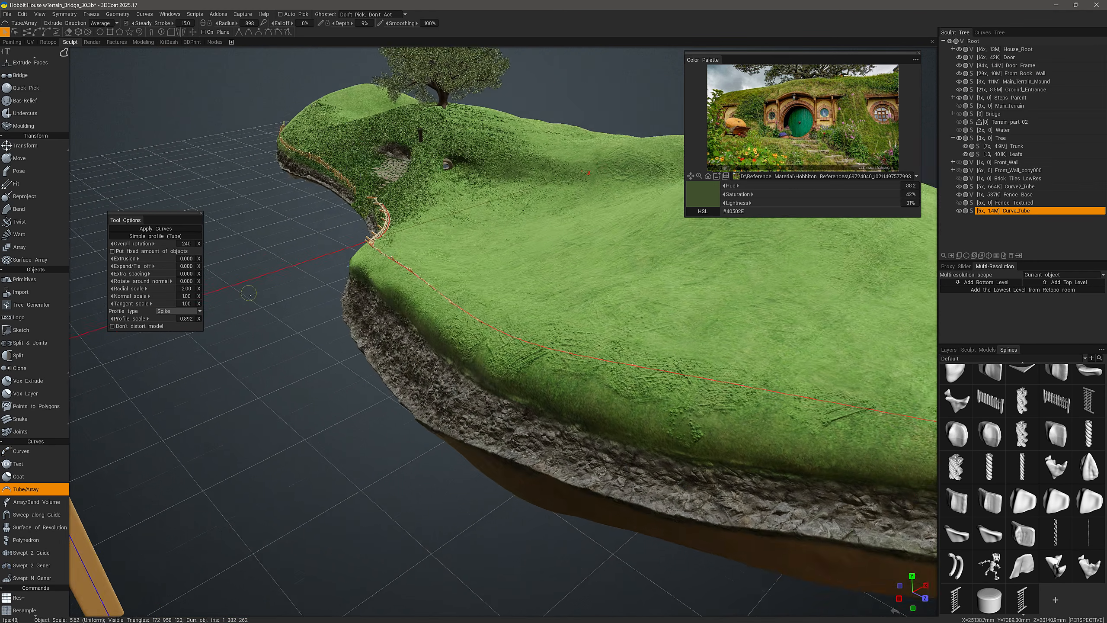
left_click_drag(279, 244, 252, 260)
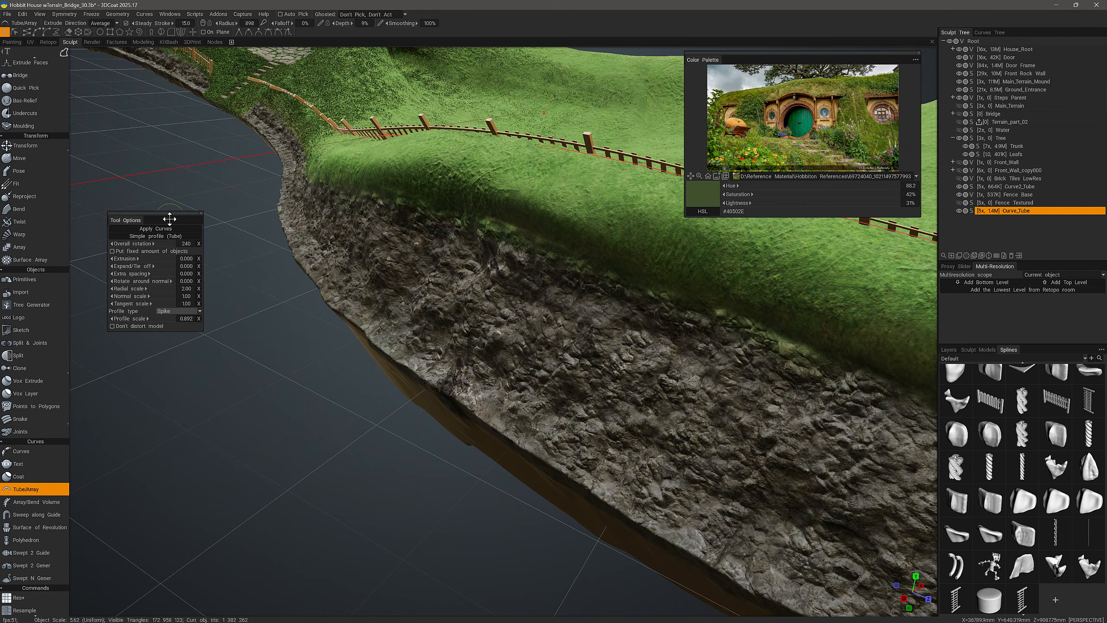
left_click_drag(168, 219, 226, 175)
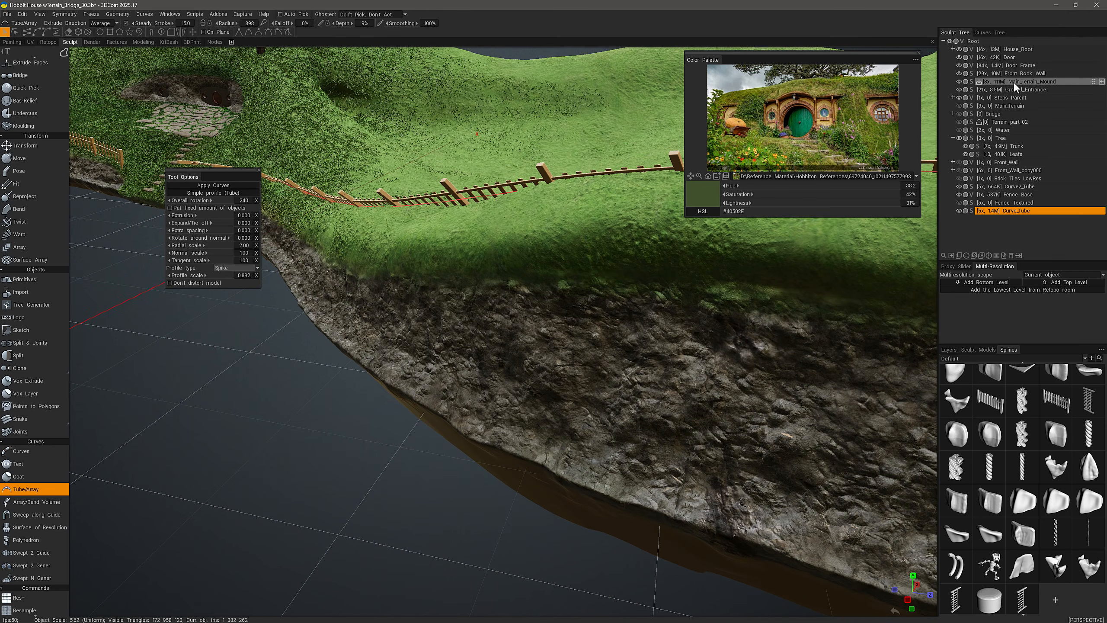
Ghost the Main_Terrain_Mound object in the Sculpt Tree, keeping the House_Root group collapsed.
left_click(964, 81)
left_click(954, 50)
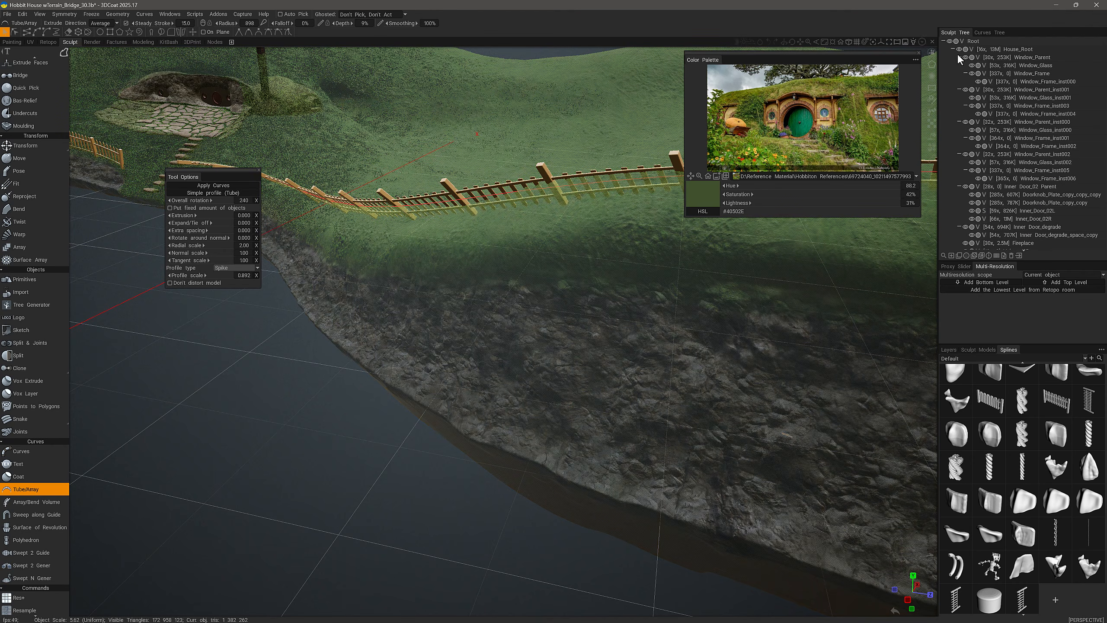
left_click(953, 50)
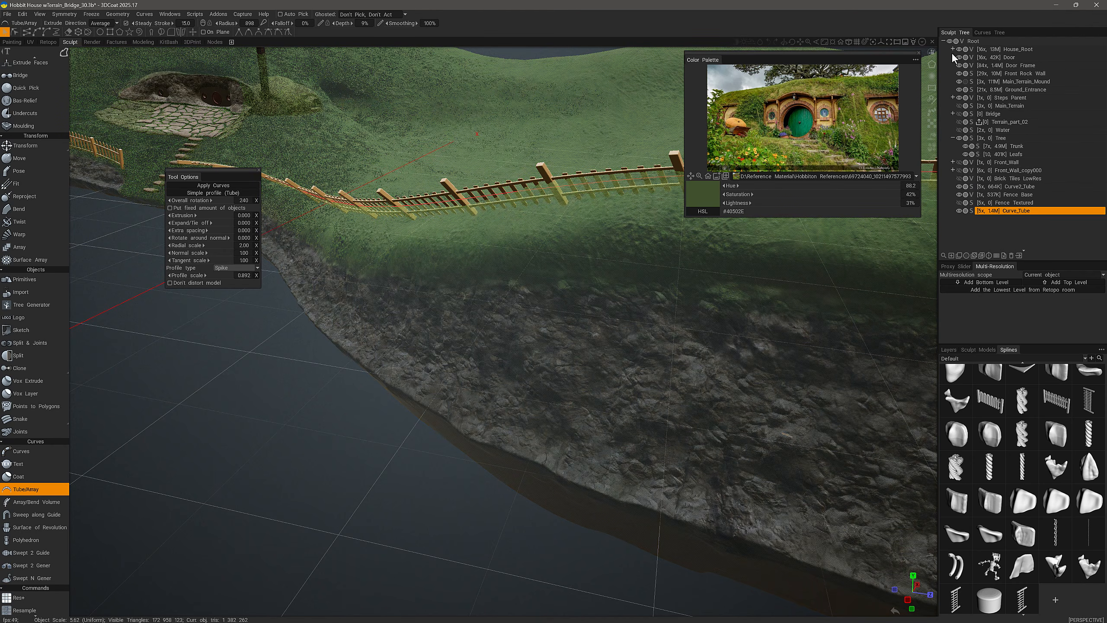
Hide House_Root, Door, Door Frame, Front Rock Wall, Ground_Entrance and Fence Base in the Sculpt Tree.
left_click(960, 49)
left_click(960, 58)
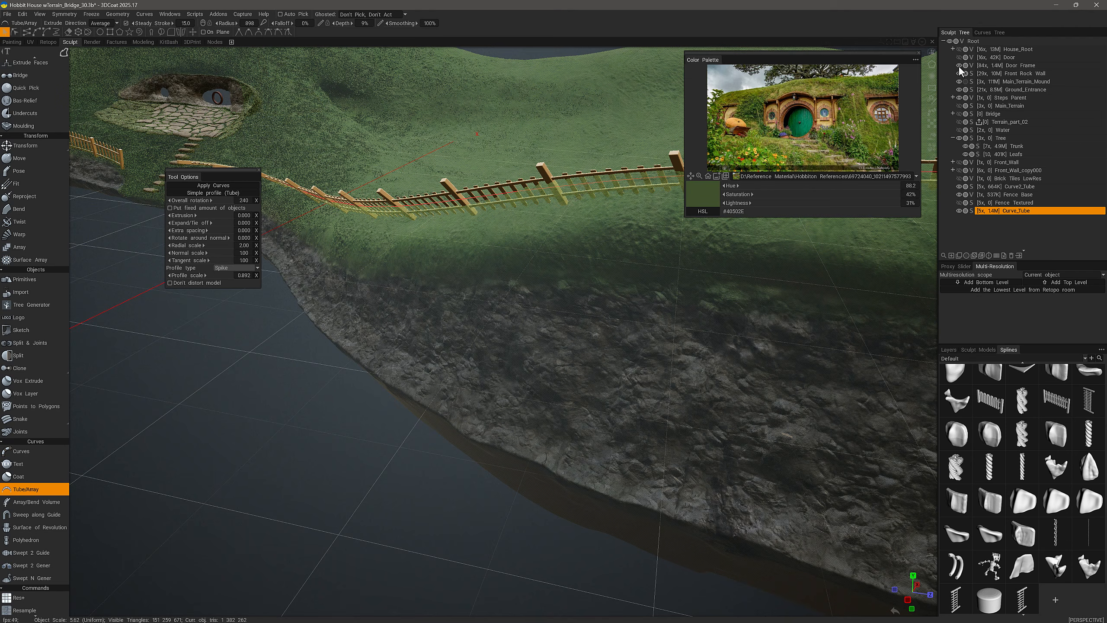
left_click(960, 65)
left_click(959, 73)
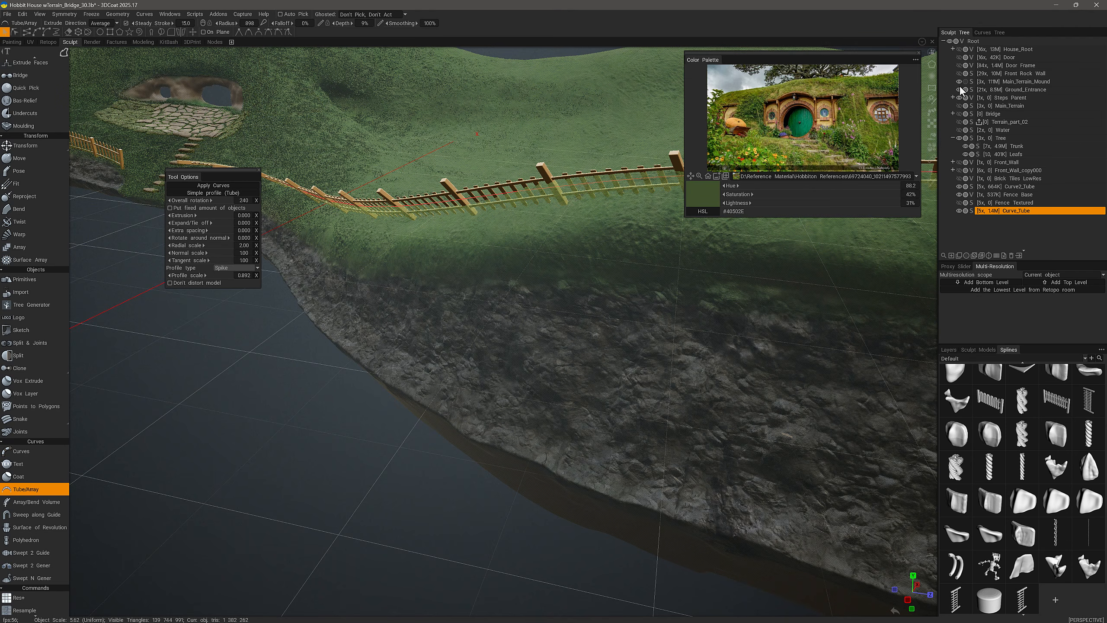
left_click(959, 89)
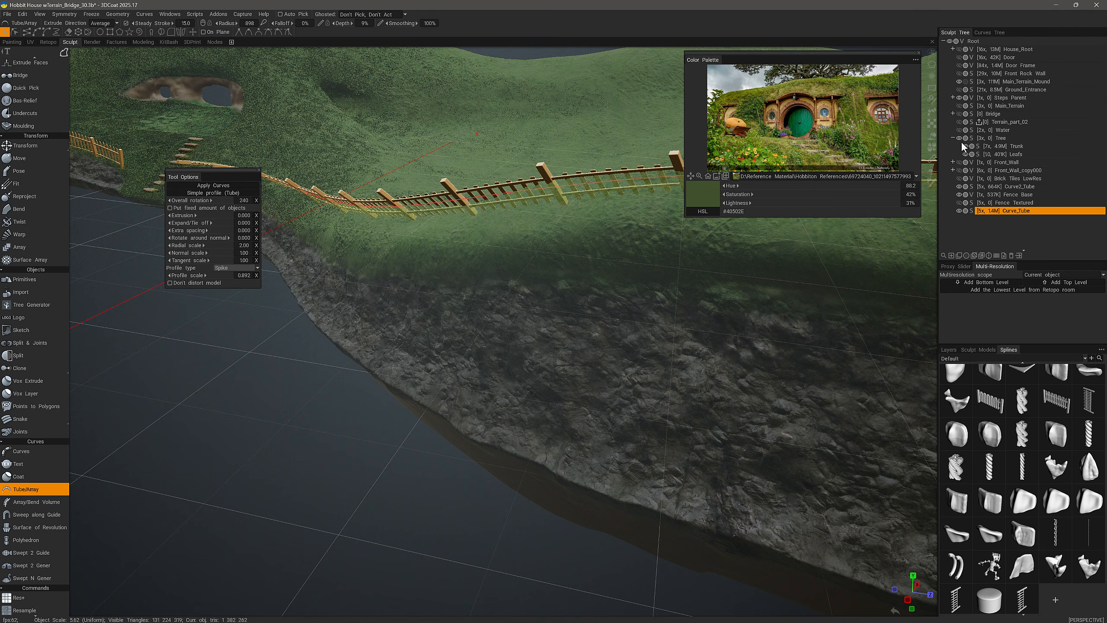
left_click(959, 195)
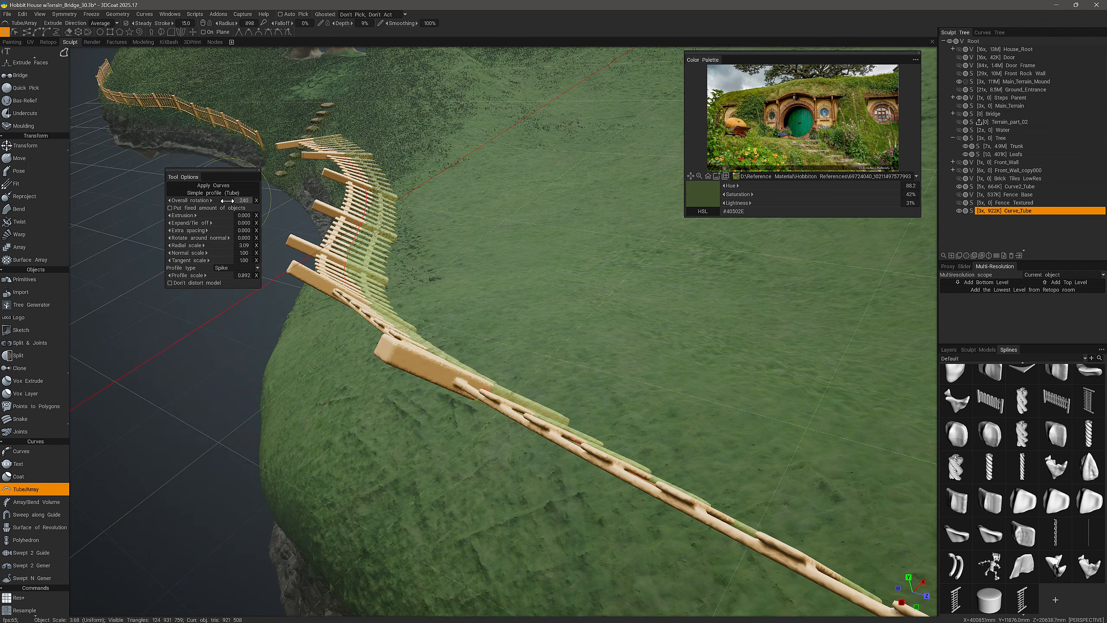
Adjust the overall rotation so the picket fence stands upright along the terrain's edge.
left_click_drag(218, 201, 218, 200)
mouse_move(272, 233)
left_mouse_down("alt")
mouse_move(306, 228)
mouse_move(276, 224)
left_mouse_up("alt")
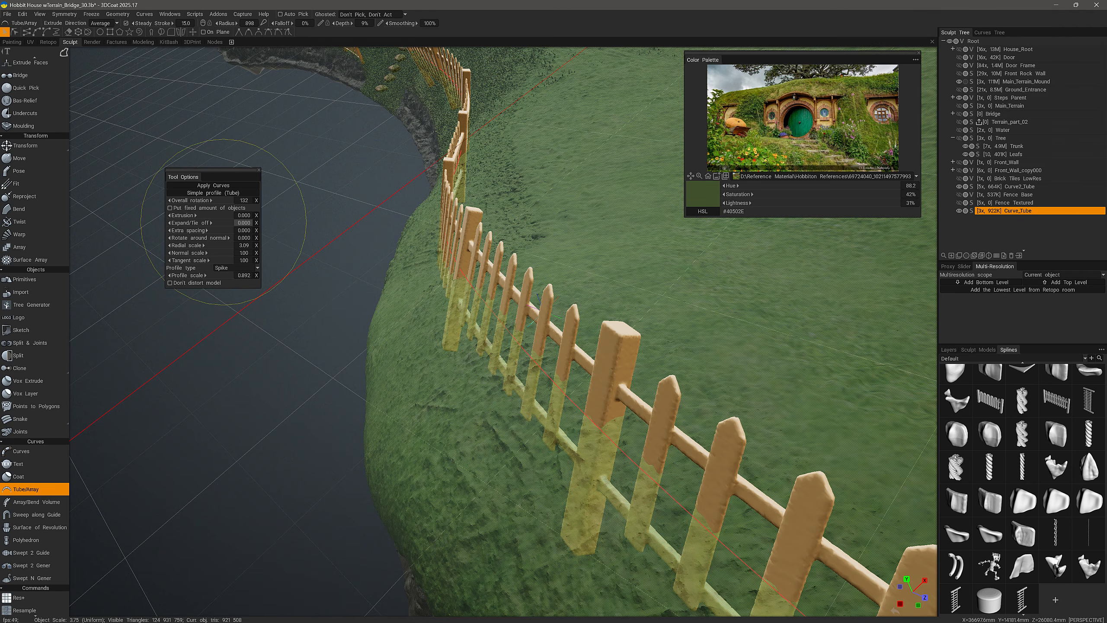
left_click_drag(223, 221, 640, 507, "alt")
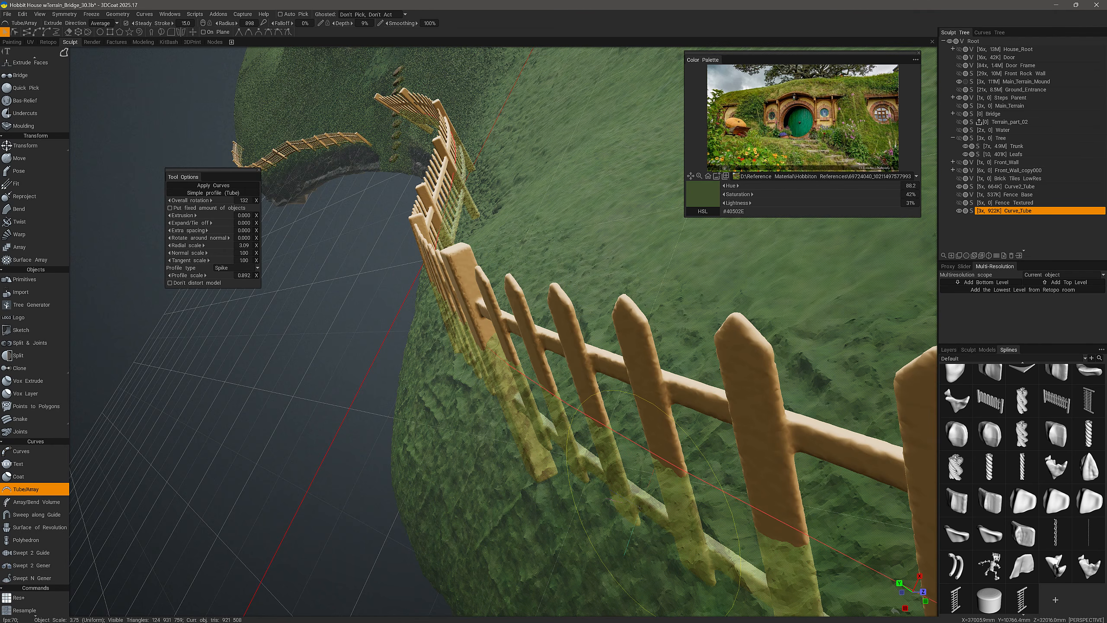
left_click_drag(640, 508, 501, 370, "alt")
left_click_drag(654, 349, 274, 213, "alt")
middle_click_drag(808, 253, 501, 236)
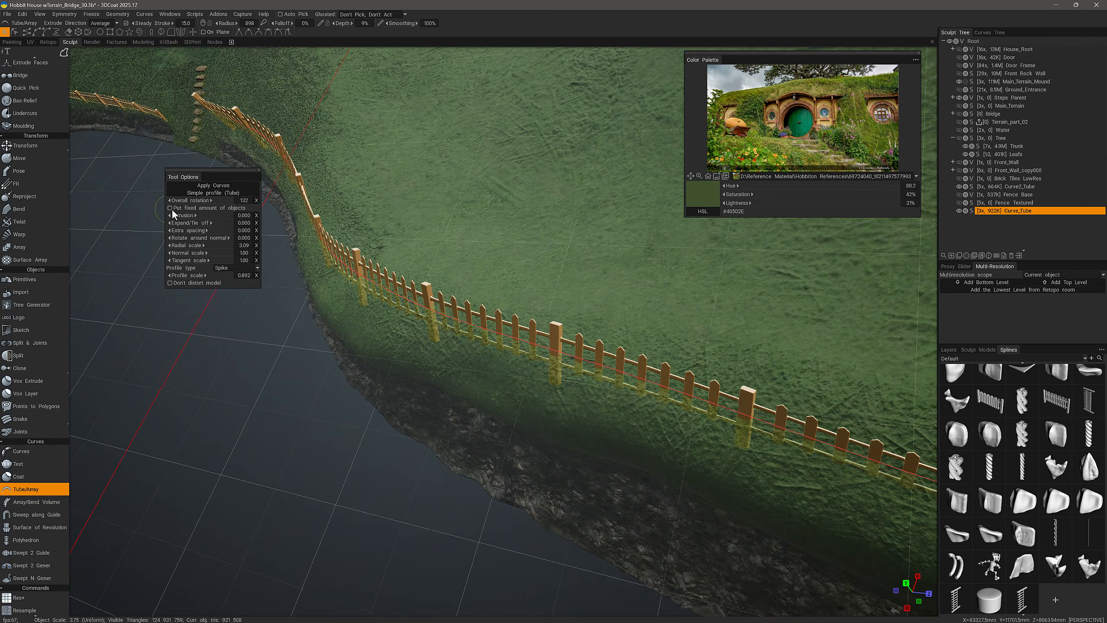
Turn on the fixed amount of objects for the fence curve and set the objects count to 1.
left_click(170, 208)
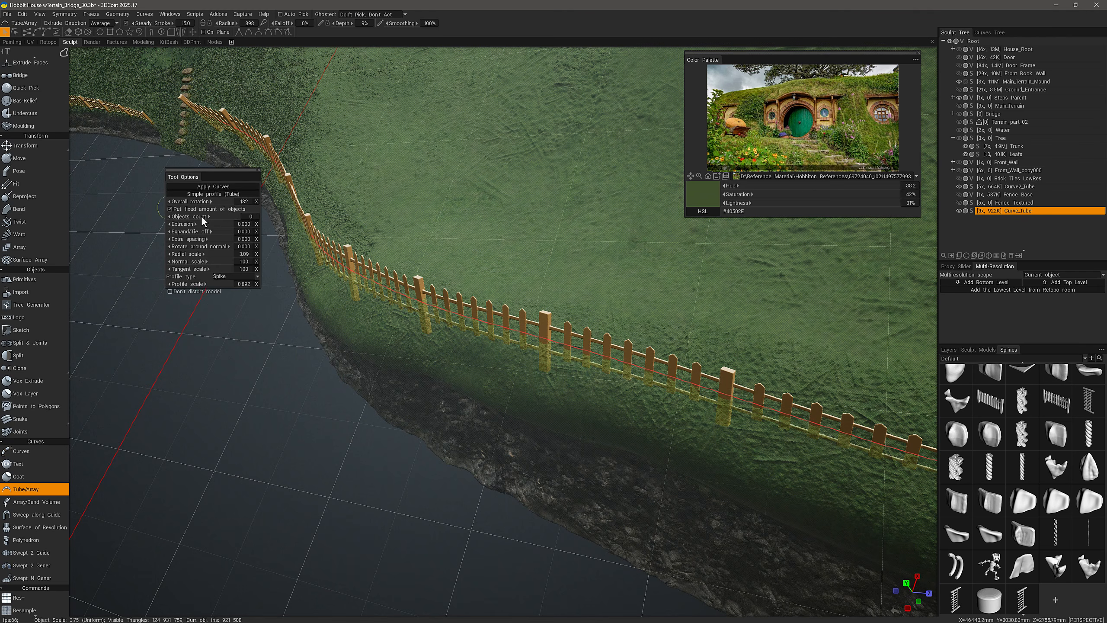
left_click(247, 214)
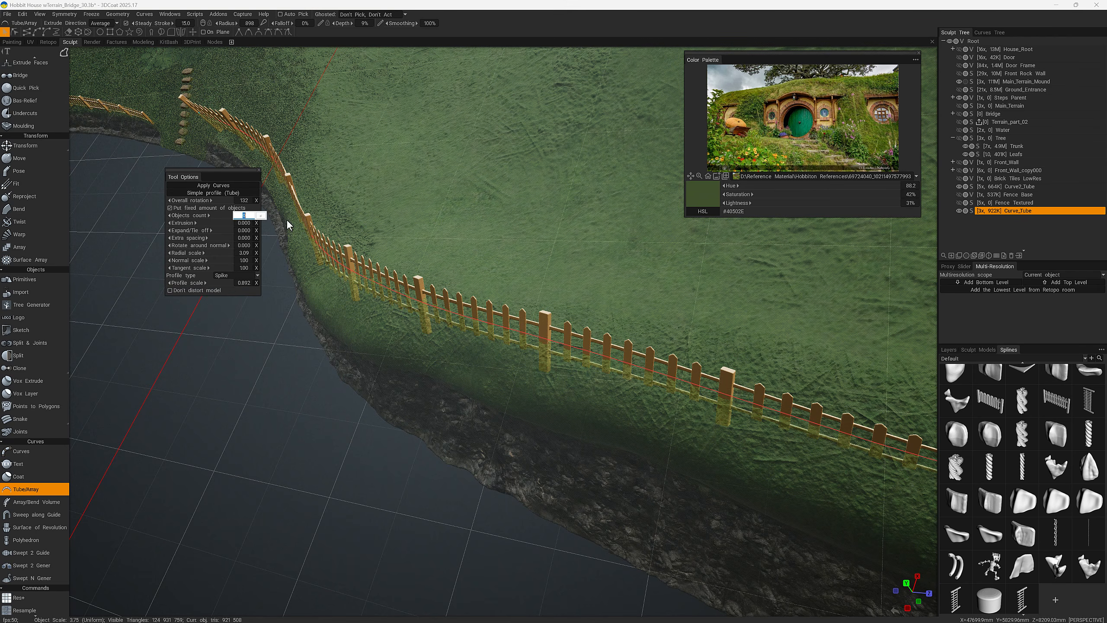
type("1")
key("Return")
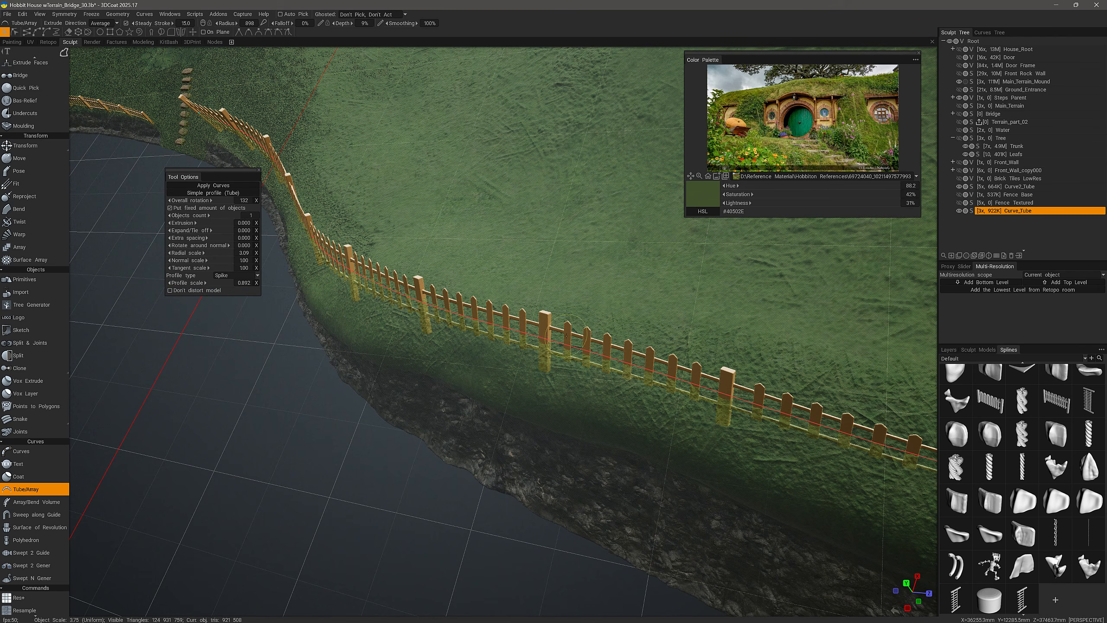
Reset the fence's radial scale to 1.00 and set its profile type to Straight.
left_click(256, 252)
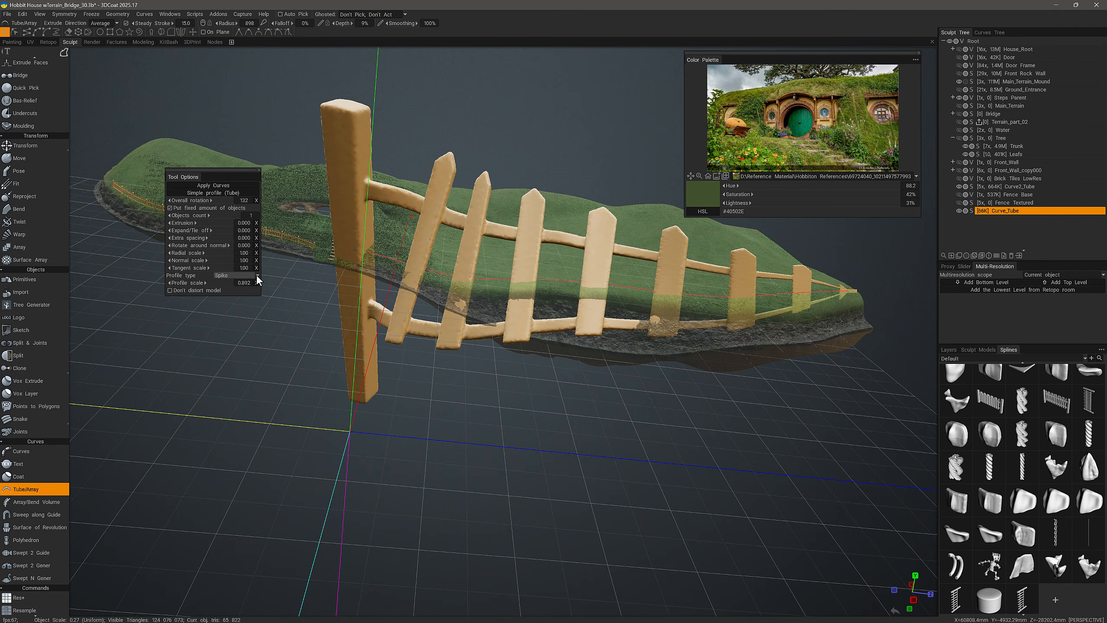
left_click(256, 275)
left_click(233, 283)
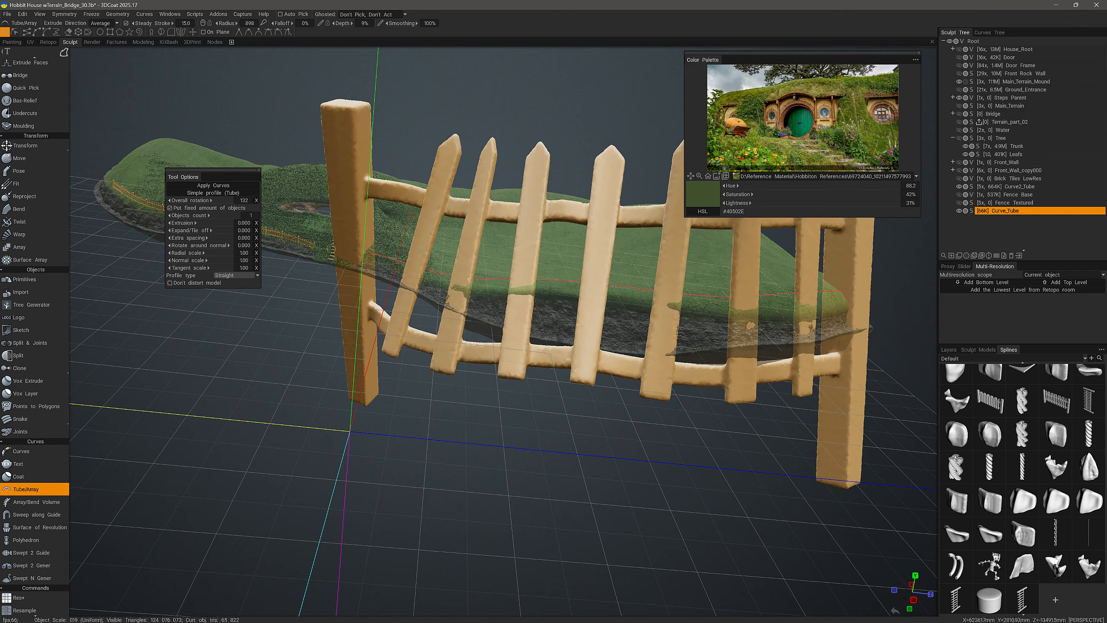
Try the Don't distort model option on the single fence section.
left_click(169, 283)
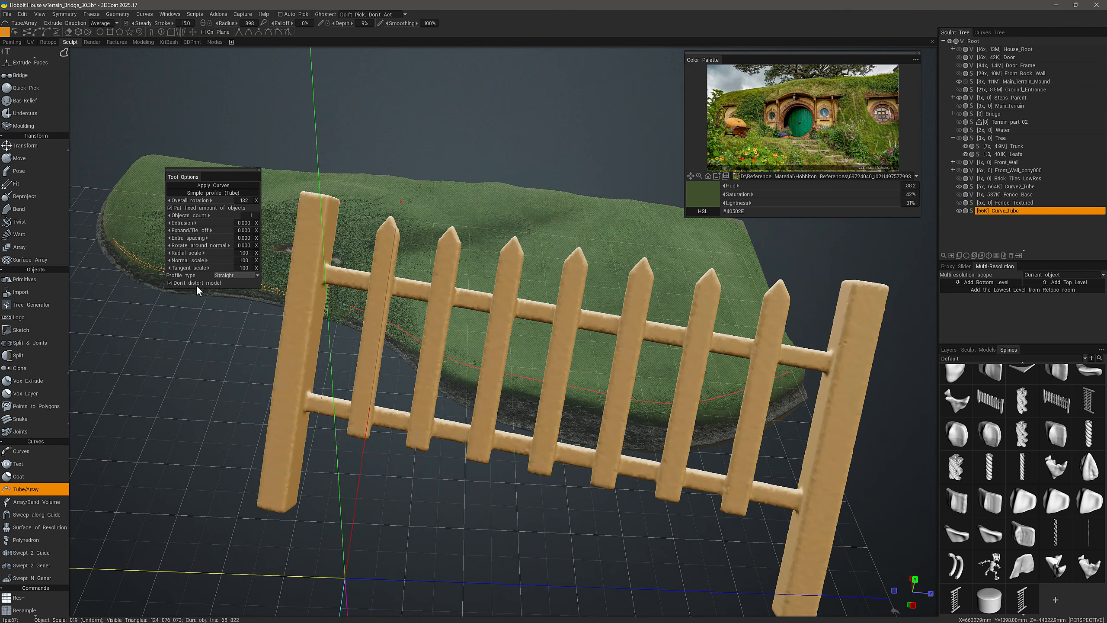
mouse_move(198, 288)
left_mouse_down()
mouse_move(207, 286)
mouse_move(174, 285)
mouse_move(186, 277)
left_mouse_up()
left_click(173, 283)
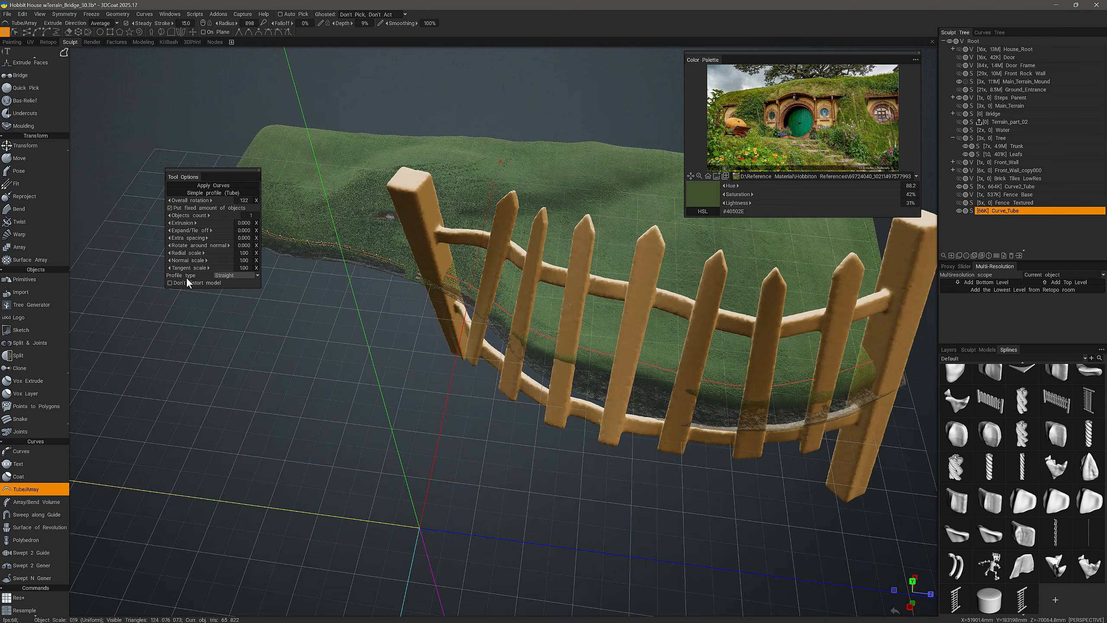
Set the fence's objects count to 5 and check the spacing of the sections along the terrain.
left_click(237, 216)
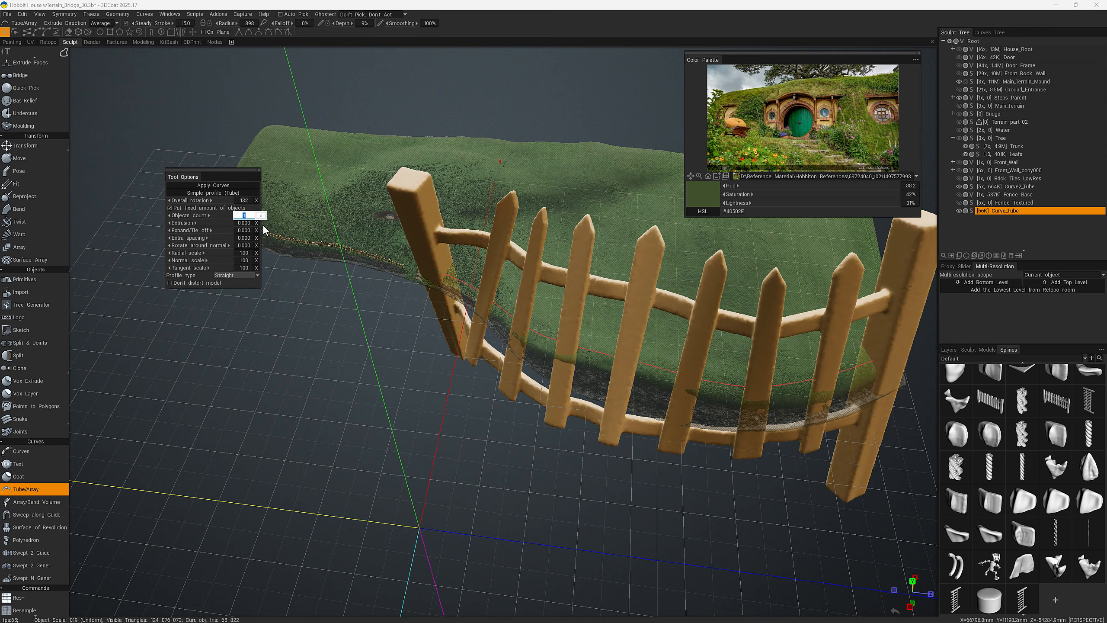
key("Return")
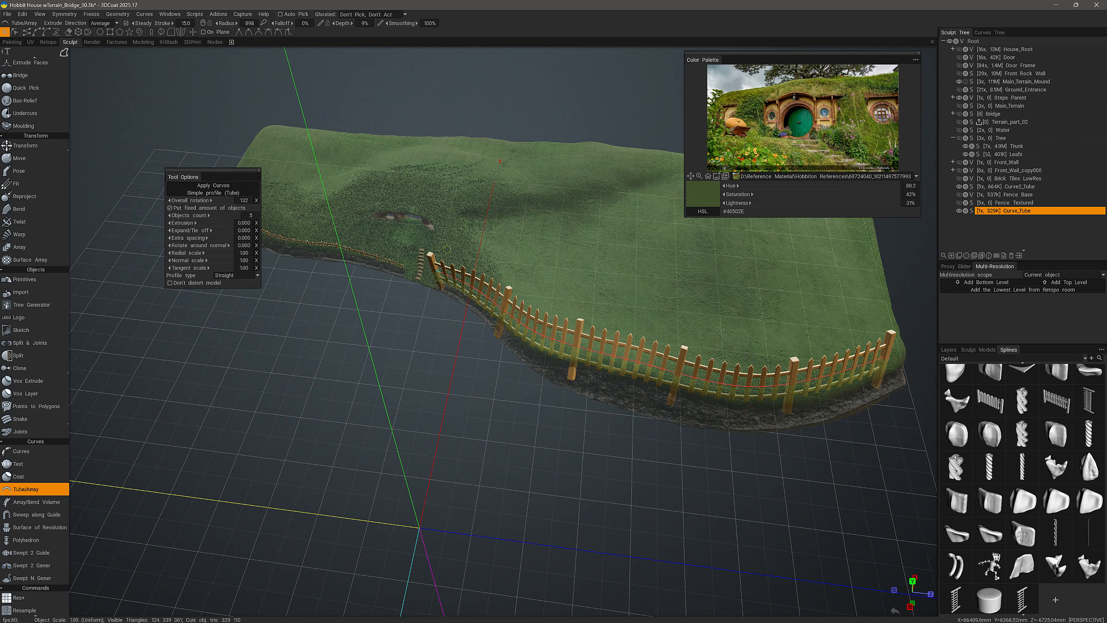
left_click_drag(609, 325, 553, 321, "alt")
right_click_drag(554, 320, 493, 279, "alt")
left_click_drag(493, 279, 369, 192, "alt")
right_click_drag(368, 192, 292, 196, "alt")
middle_click_drag(292, 196, 309, 196, "alt")
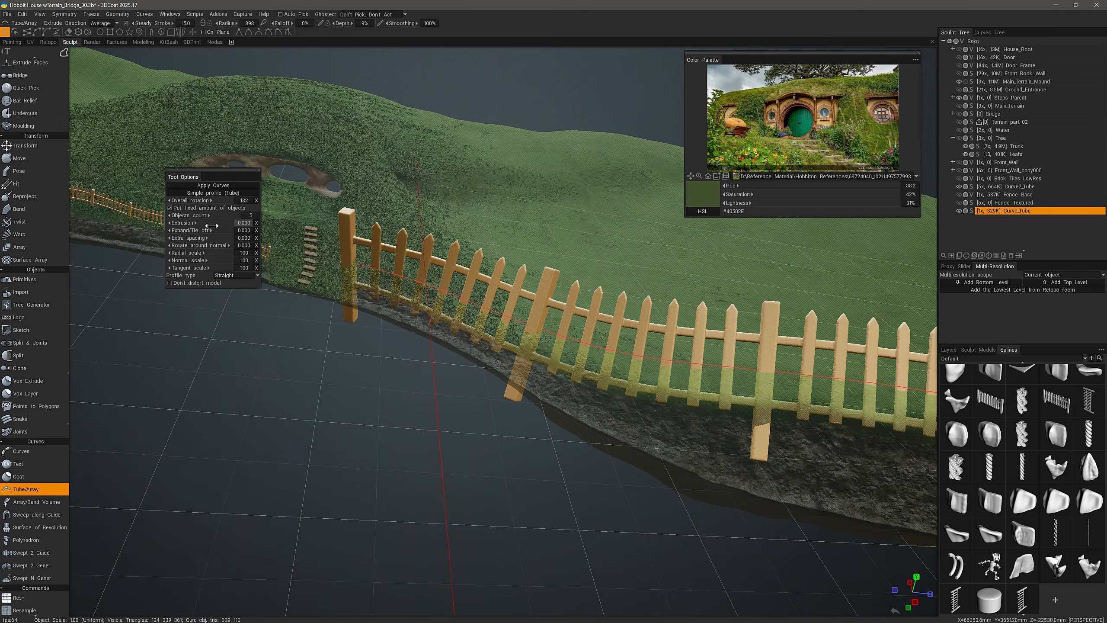
Set the fence's objects count to 10 and compare its size with the fence beyond the steps.
left_click(252, 217)
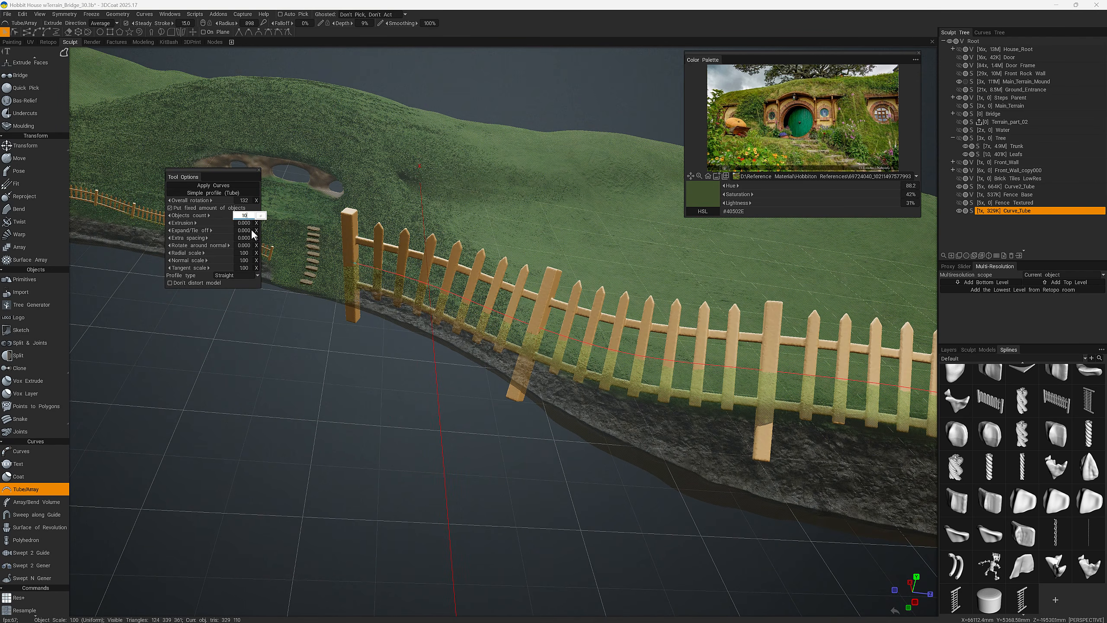
key("Return")
left_click_drag(381, 320, 371, 277, "alt")
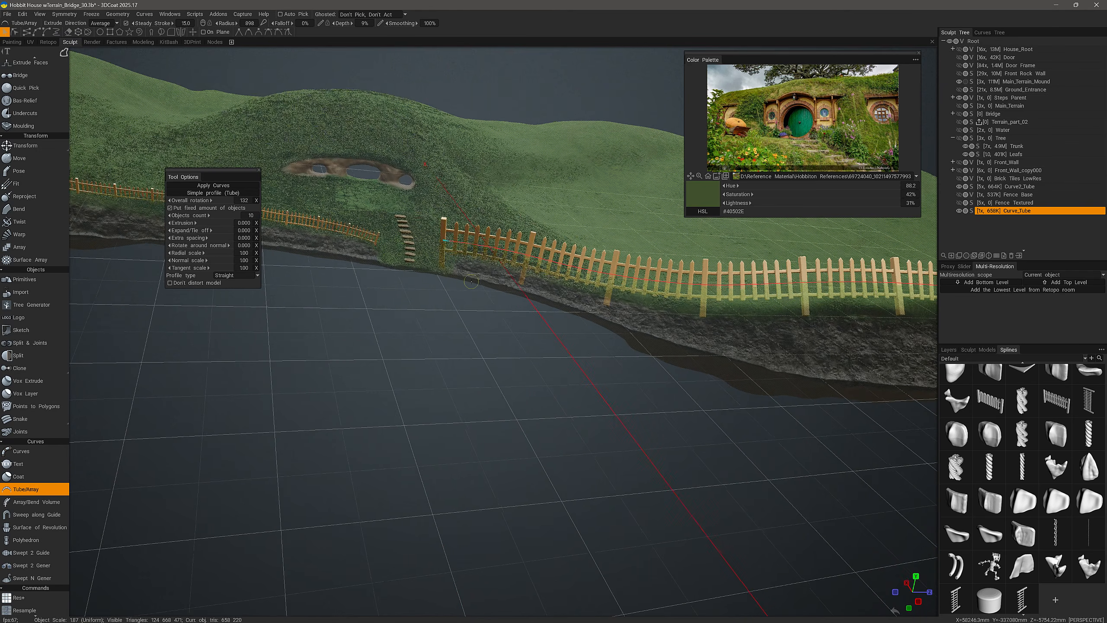
middle_click_drag(371, 277, 466, 326, "alt")
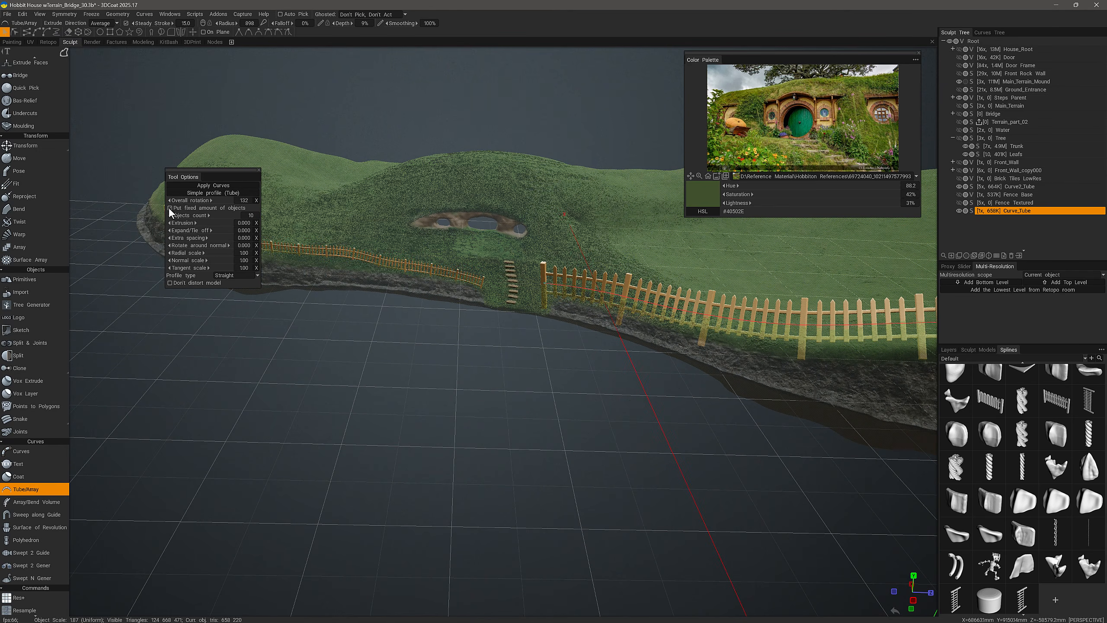
Turn off the fixed amount of objects and inspect the fence on both sides of the steps.
left_click(170, 208)
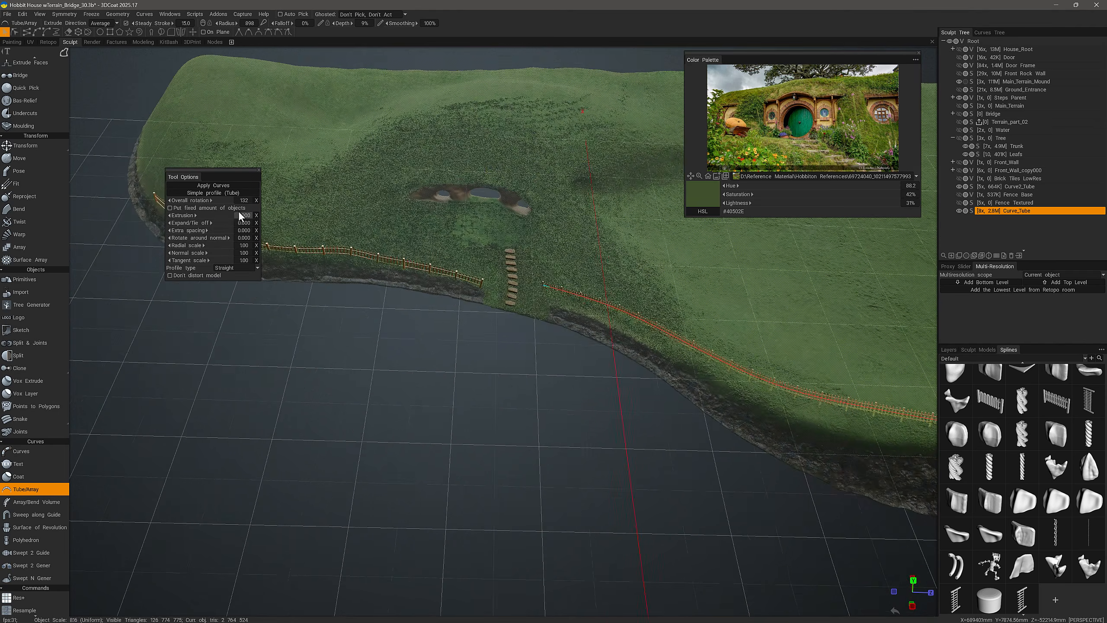
left_click_drag(436, 349, 441, 301, "alt")
middle_click_drag(441, 301, 306, 311, "alt")
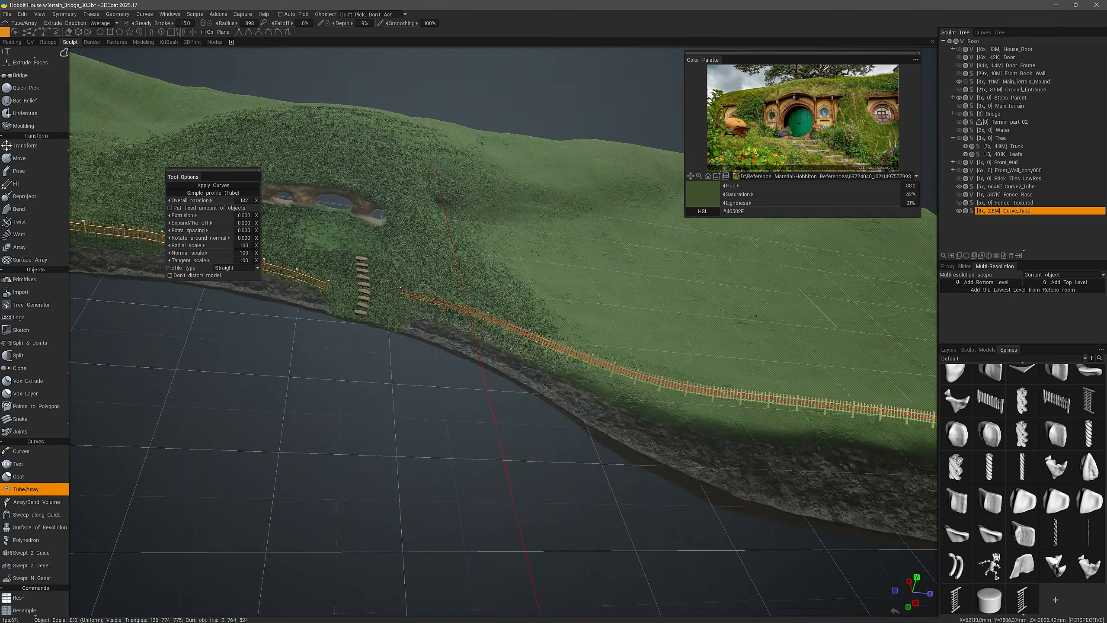
left_click_drag(305, 312, 284, 257, "alt")
right_click_drag(283, 257, 218, 245, "alt")
middle_click_drag(218, 245, 287, 291, "alt")
left_click_drag(288, 290, 271, 288, "alt")
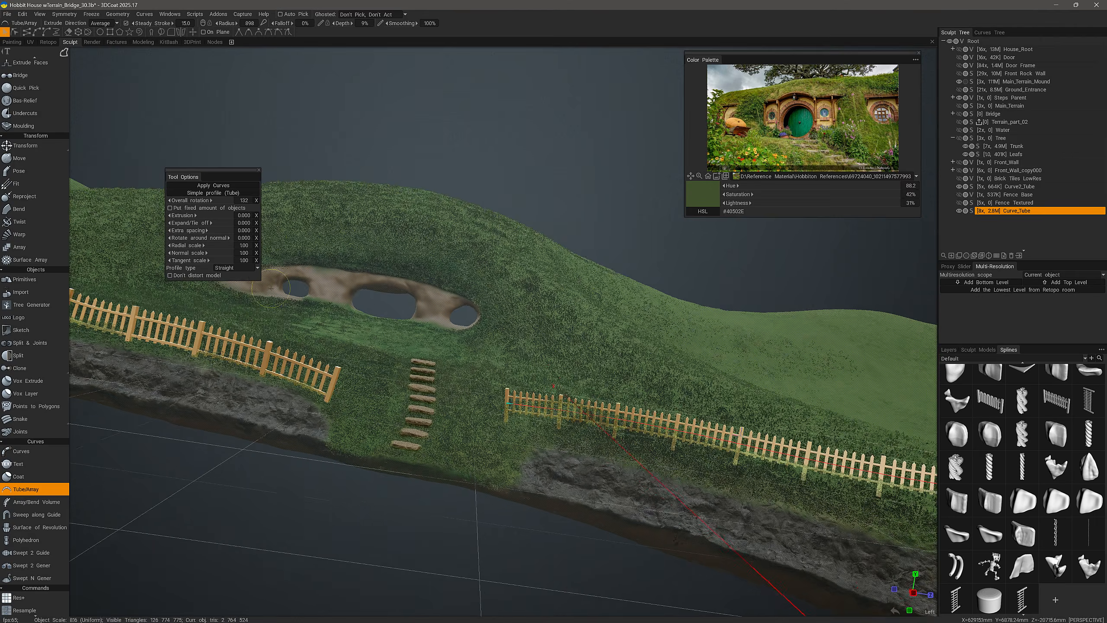
Try radial scales of 2 and 1.5 on the fence, comparing its height with the neighbouring fence.
left_click(244, 246)
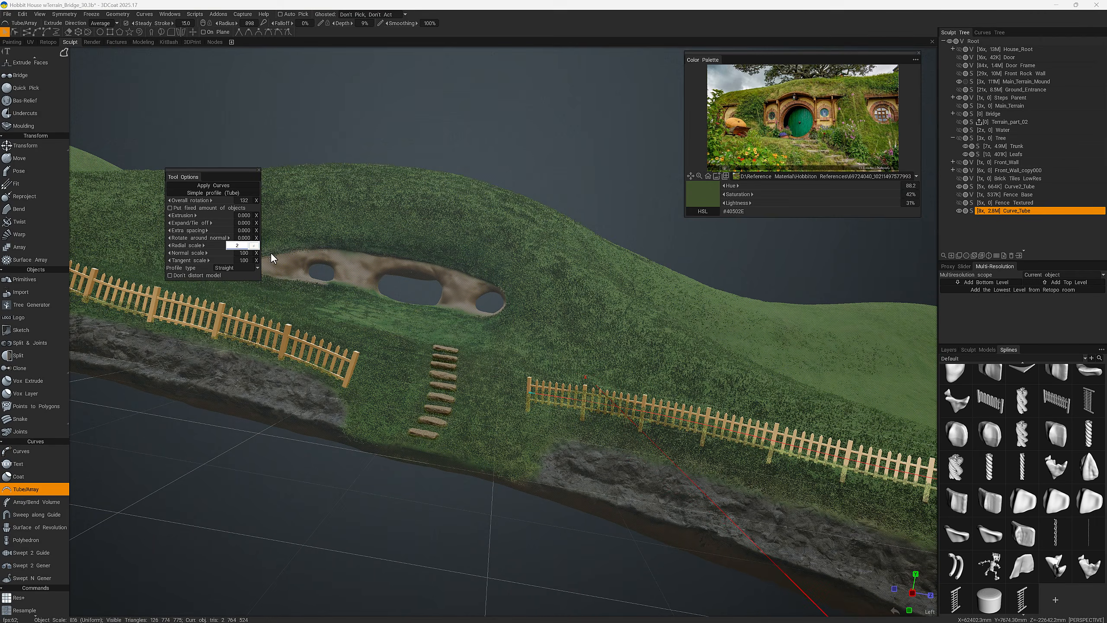
key("Return")
left_click_drag(545, 336, 250, 256, "alt")
left_click(246, 246)
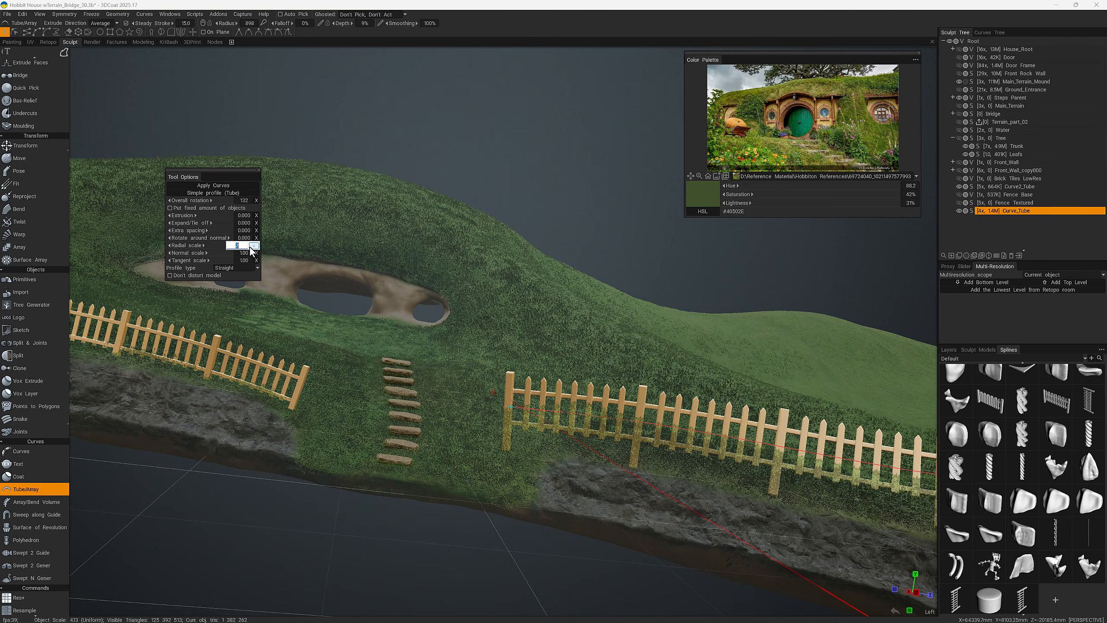
type("1.5")
key("Return")
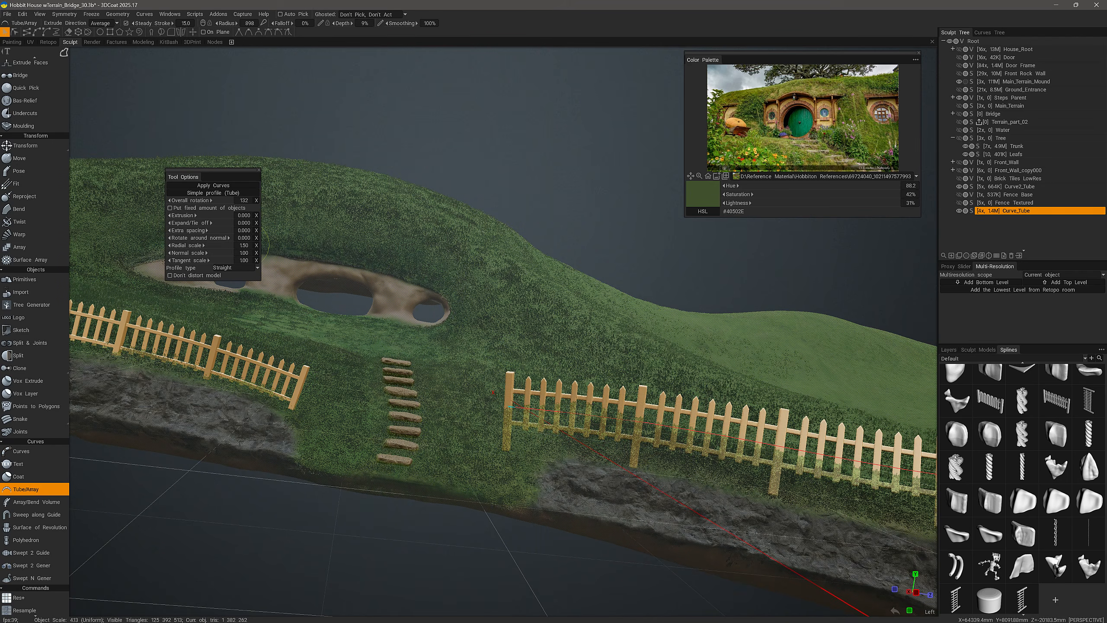
mouse_move(484, 325)
left_mouse_down("alt")
mouse_move(462, 338)
mouse_move(243, 273)
mouse_move(540, 345)
mouse_move(362, 274)
left_mouse_up("alt")
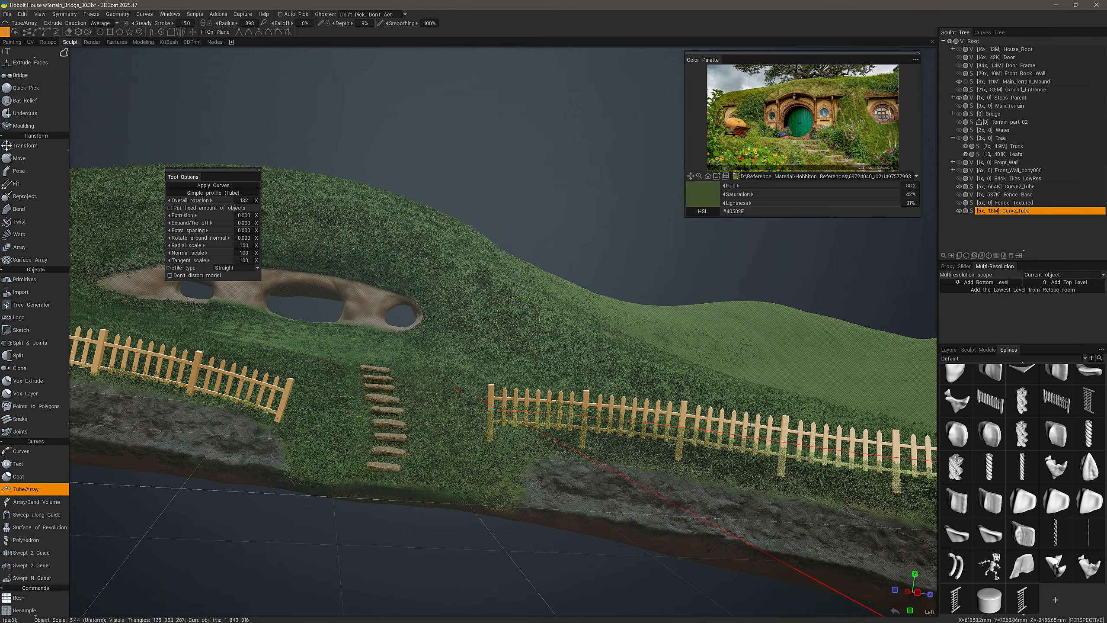
Set the fence's radial scale to 1.25.
double_click(246, 246)
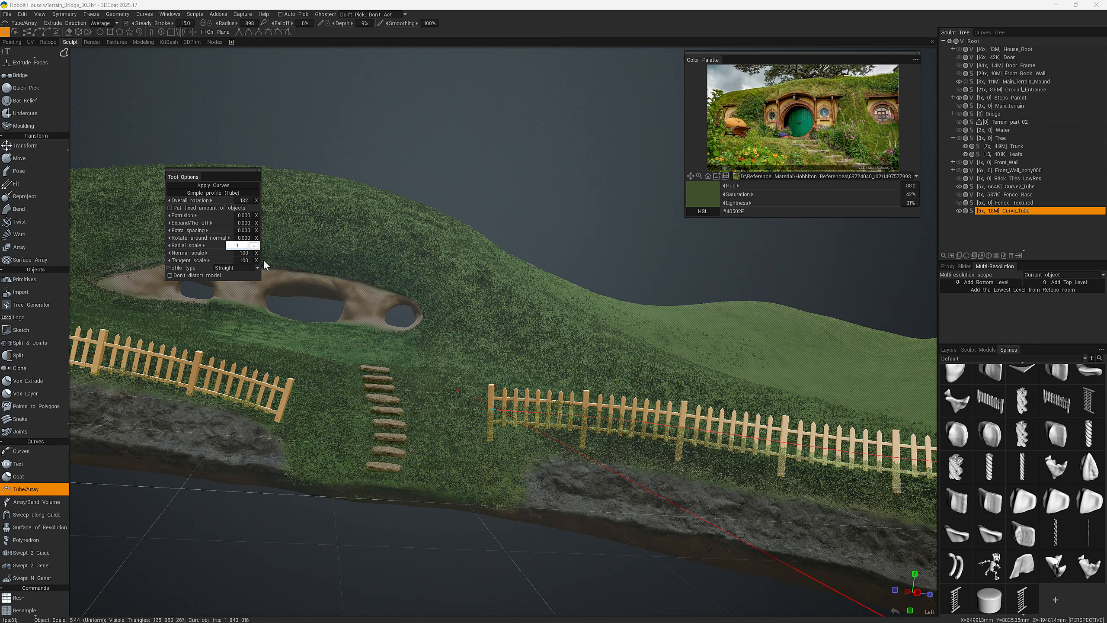
type("1.25")
key("Return")
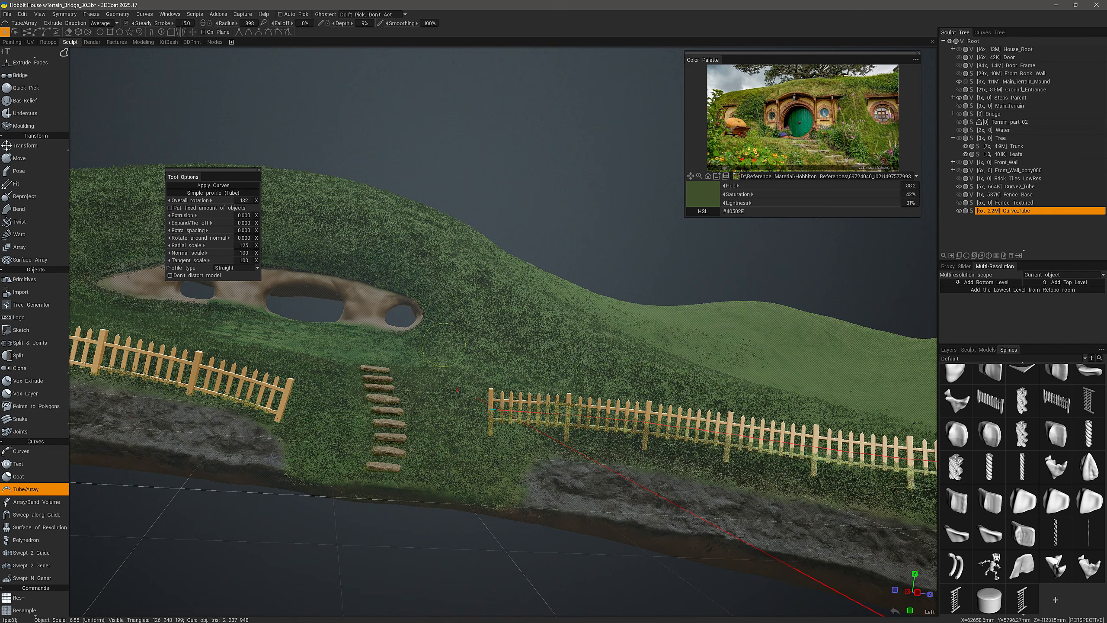
left_click_drag(501, 266, 190, 50, "alt")
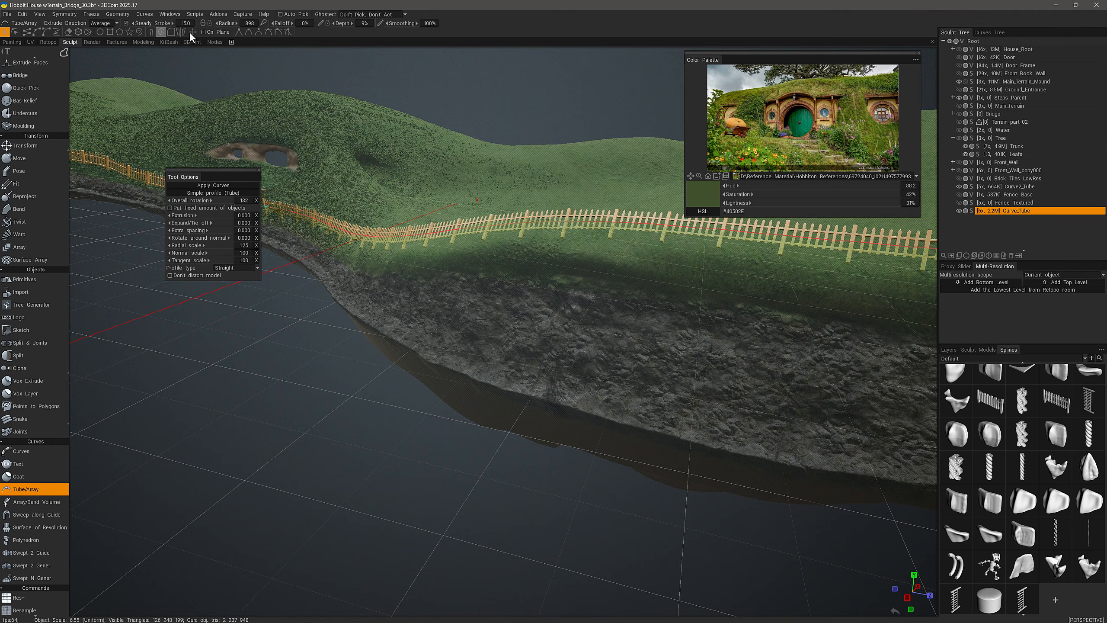
Raise the whole fence curve vertically out of the terrain with its transform gizmo.
left_click(193, 32)
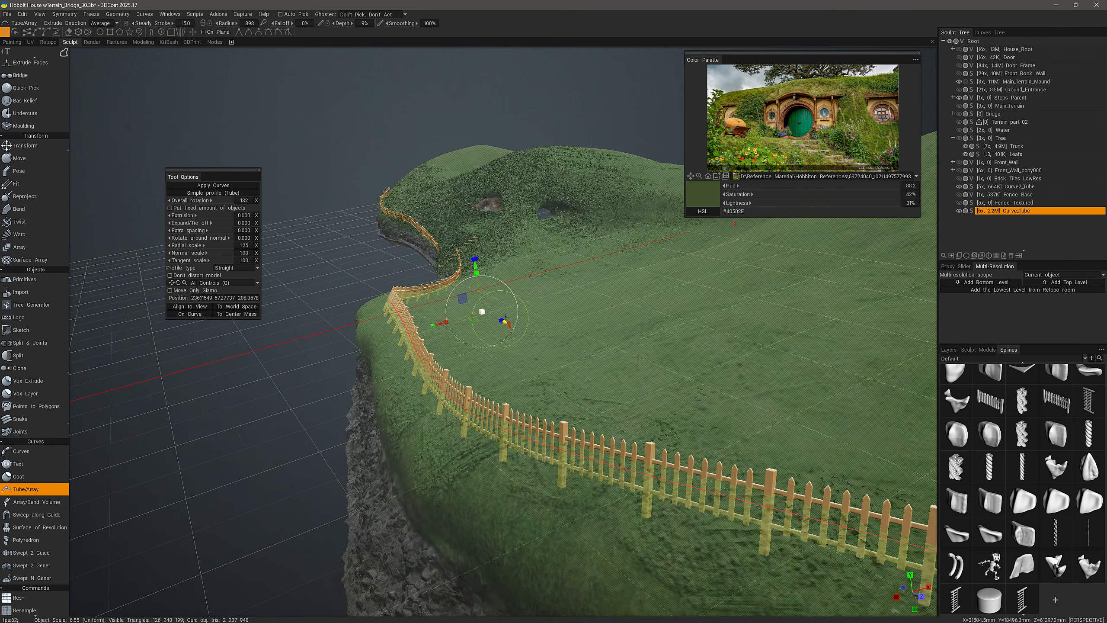
left_click_drag(506, 317, 489, 319, "alt")
left_click_drag(465, 271, 461, 253)
left_click_drag(306, 323, 354, 284, "alt")
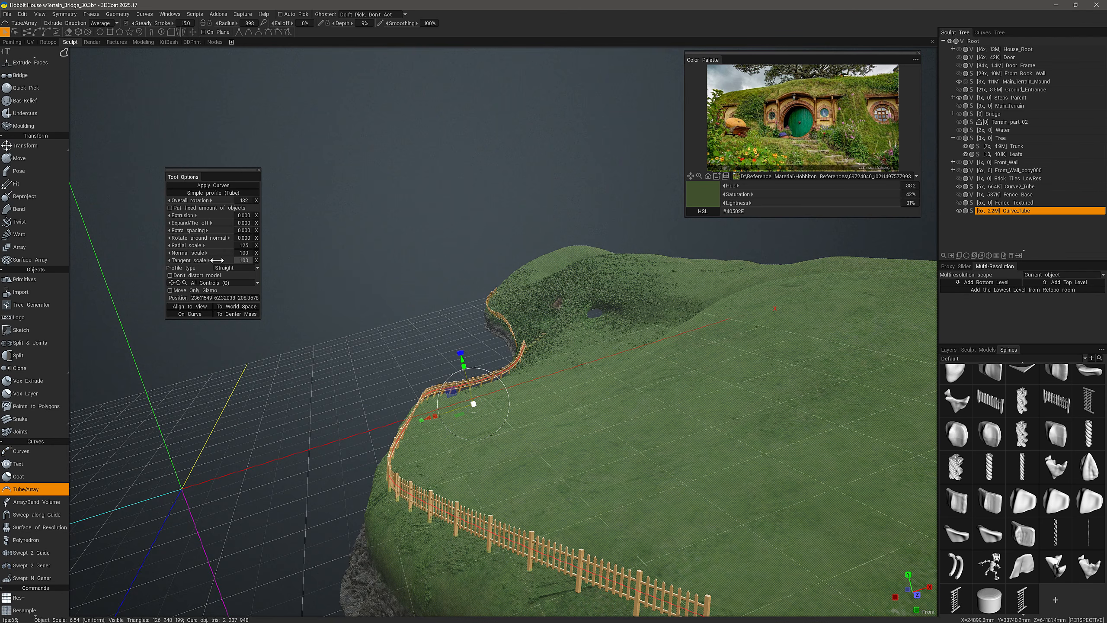
Try a larger tangent scale and a normal scale of 4.37 on the fence, inspect the posts, and reset both scales to 1.
left_click_drag(232, 261, 237, 261)
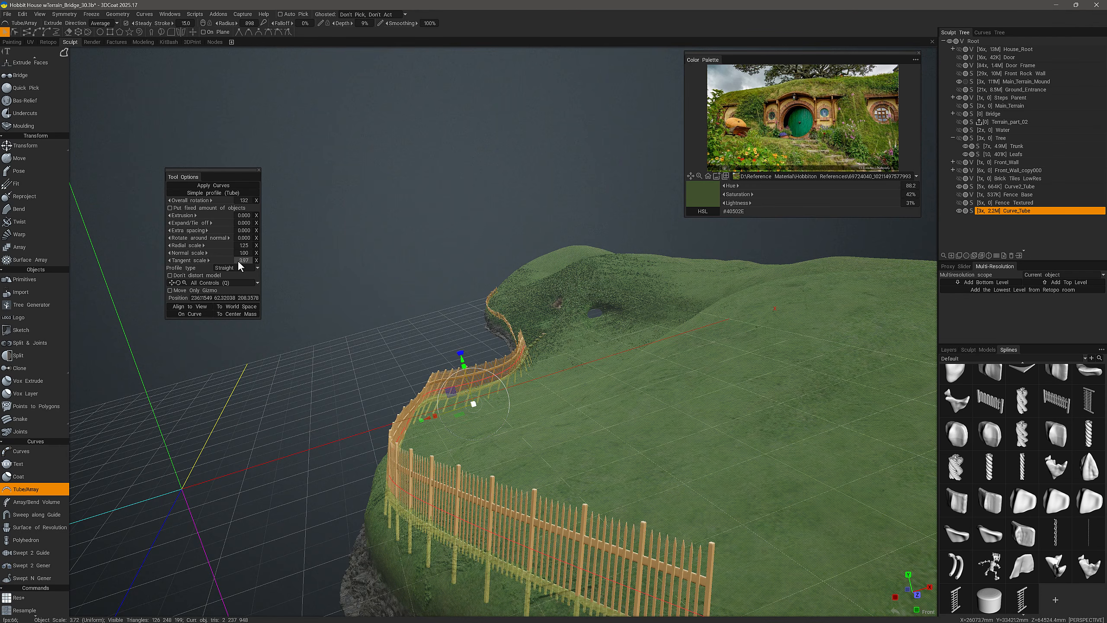
left_click_drag(396, 372, 251, 254, "alt")
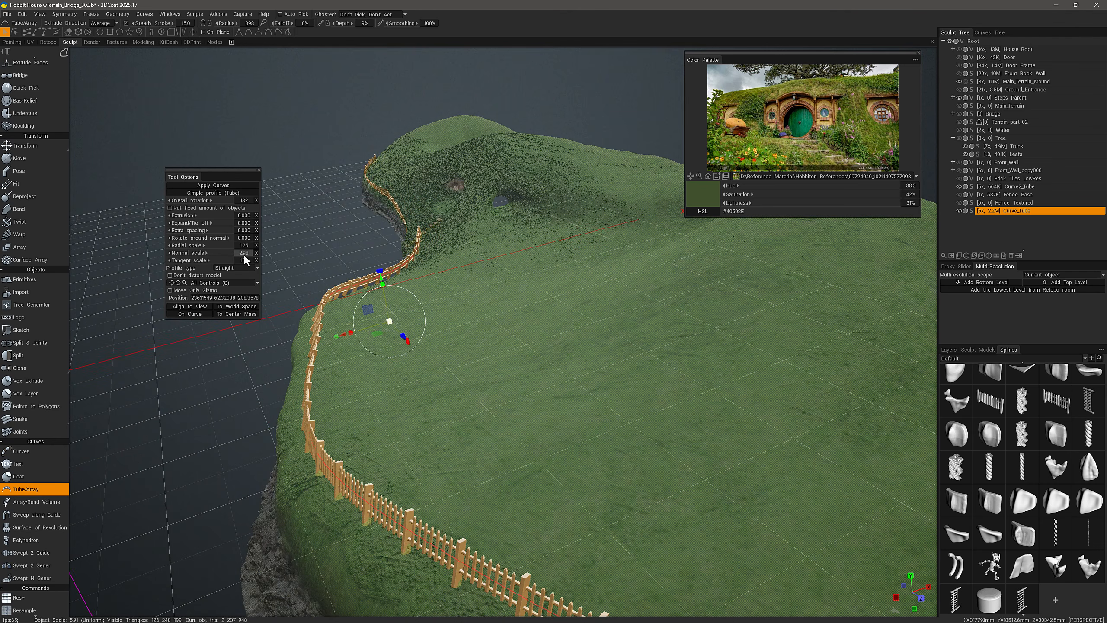
scroll(244, 254, "up", 3)
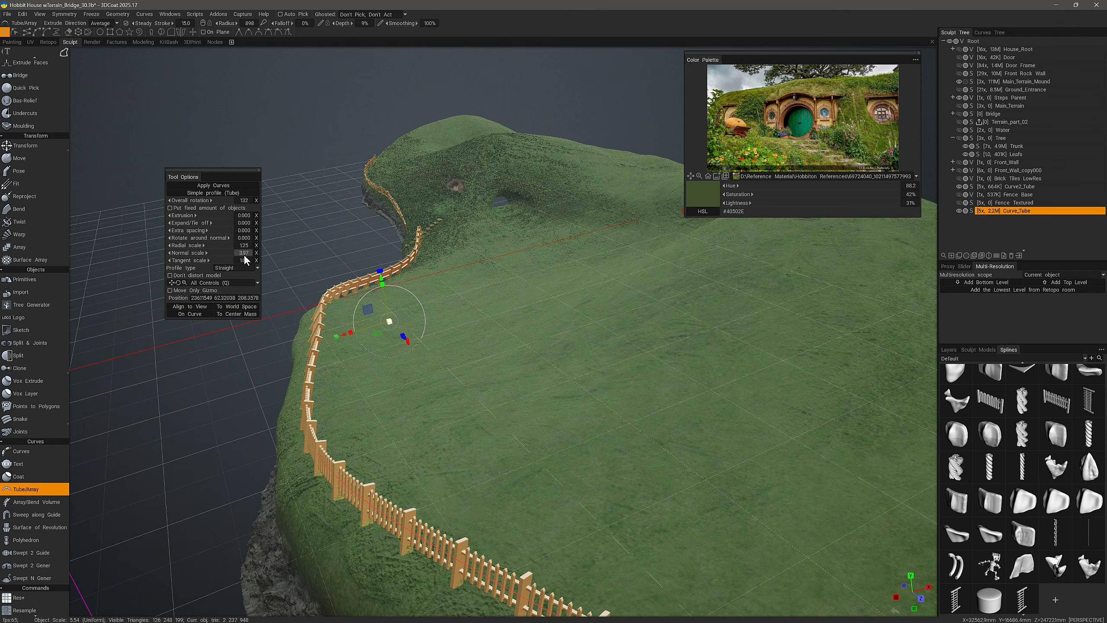
scroll(244, 260, "up", 1)
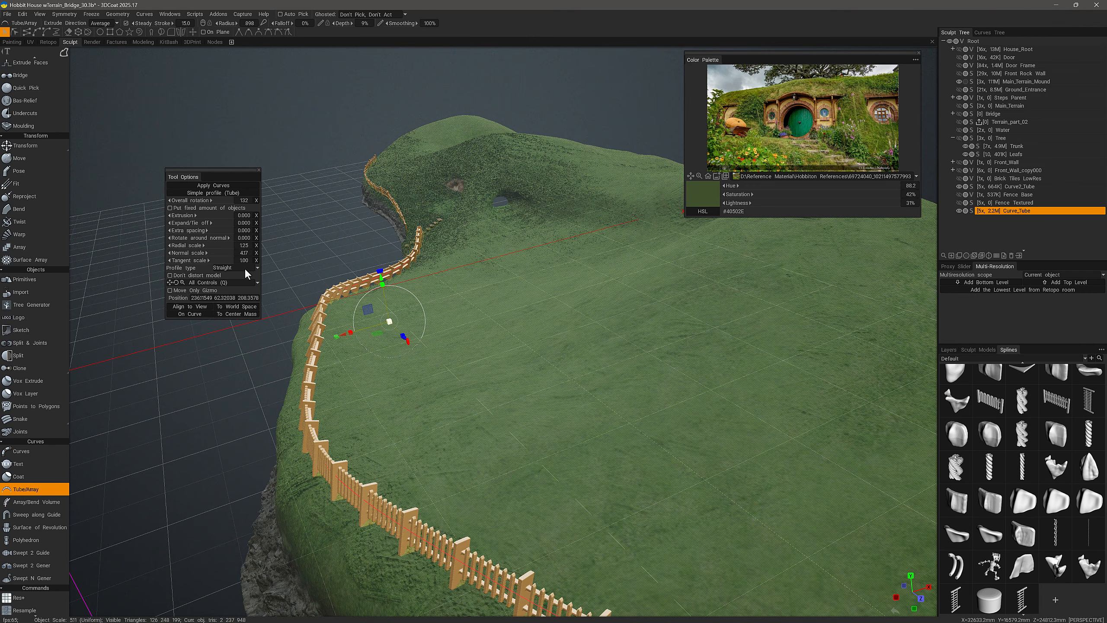
left_click_drag(205, 309, 212, 312, "alt")
right_click_drag(213, 312, 300, 362, "alt")
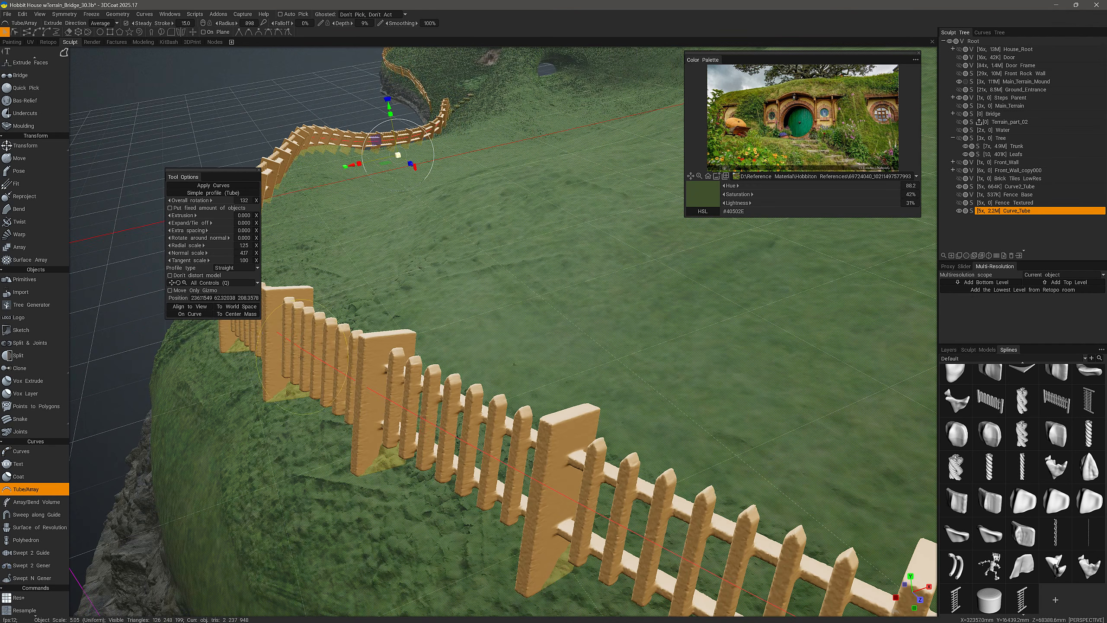
mouse_move(301, 362)
left_mouse_down("alt")
mouse_move(357, 408)
mouse_move(268, 261)
left_mouse_up("alt")
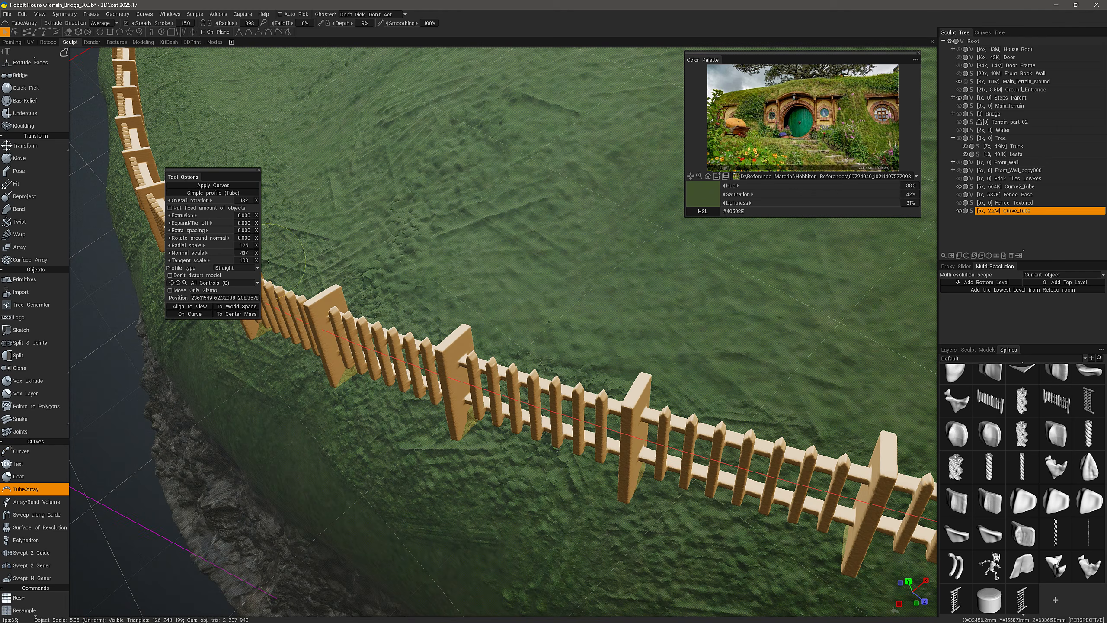
left_click(256, 252)
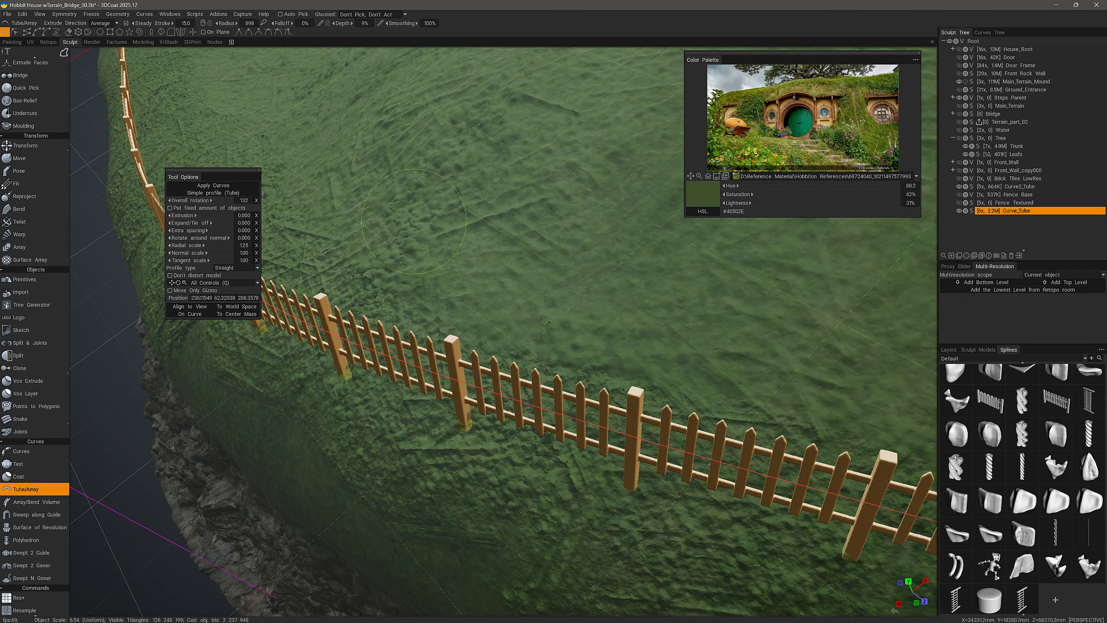
Select the spline points along the fence's bend by the cliff edge in point mode and rotate them with the transform gizmo.
right_click_drag(501, 409, 436, 375, "alt")
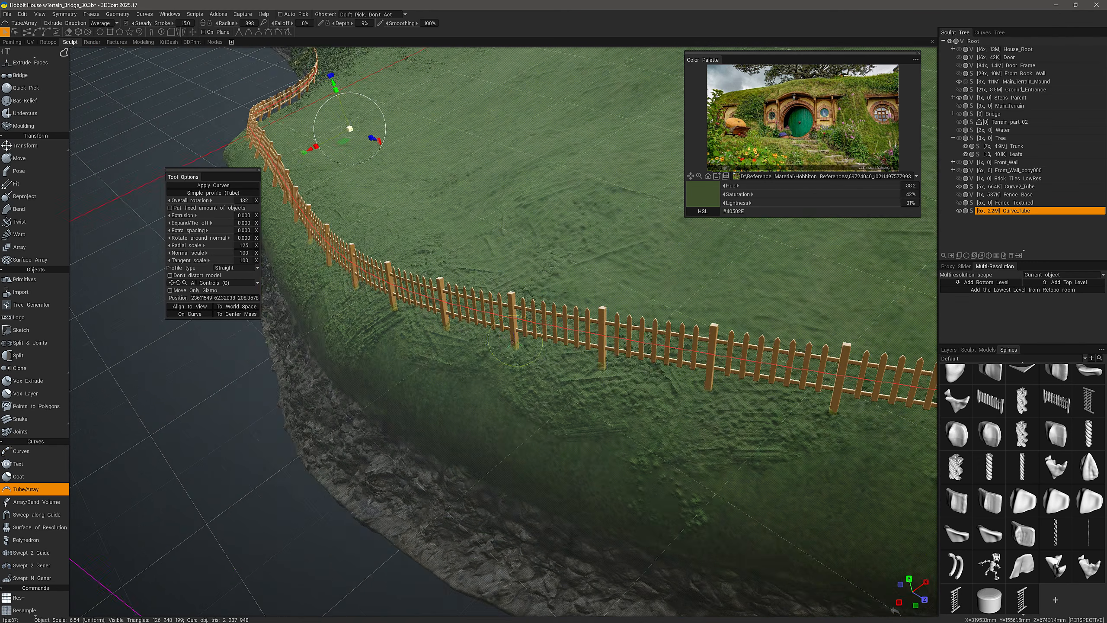
left_click_drag(436, 375, 428, 320, "alt")
left_click_drag(474, 351, 501, 354, "alt")
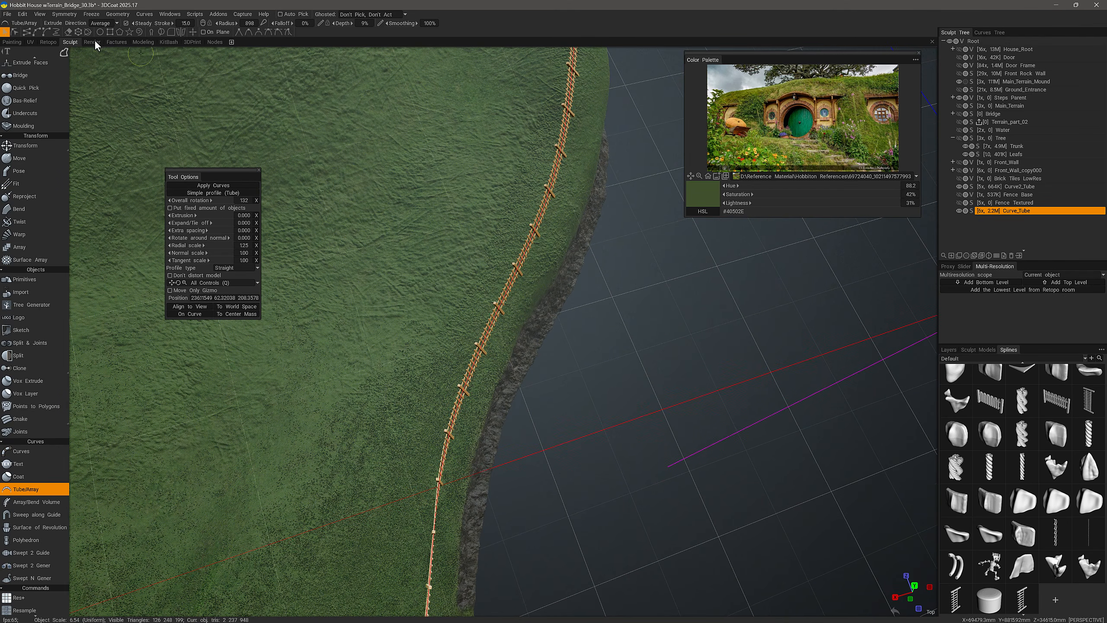
left_click(15, 32)
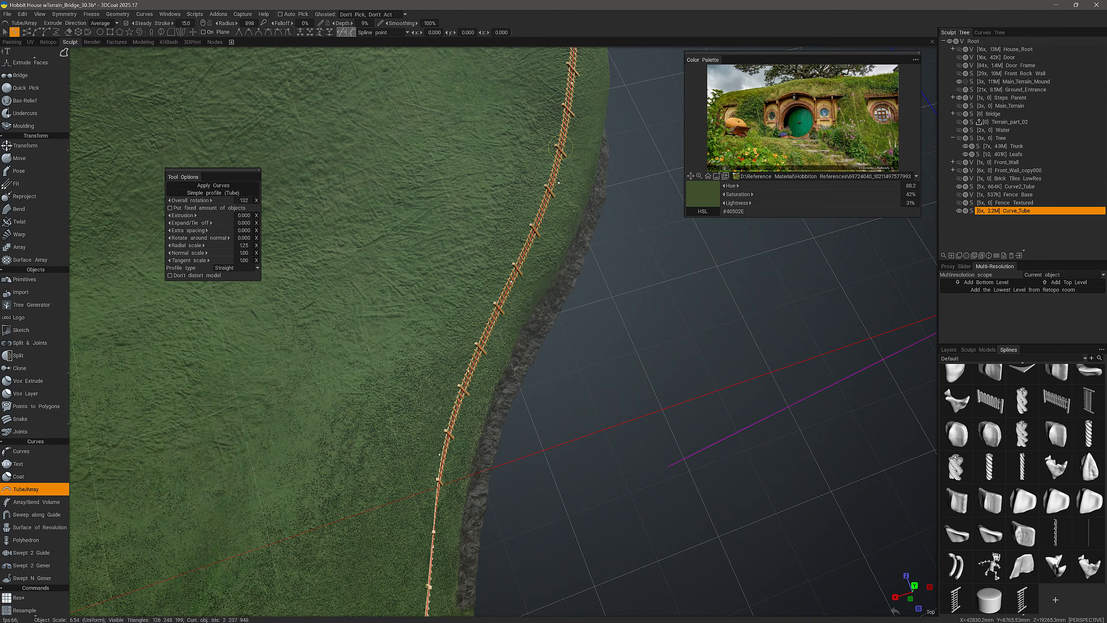
left_click_drag(382, 120, 621, 514)
left_click_drag(586, 325, 573, 266, "alt")
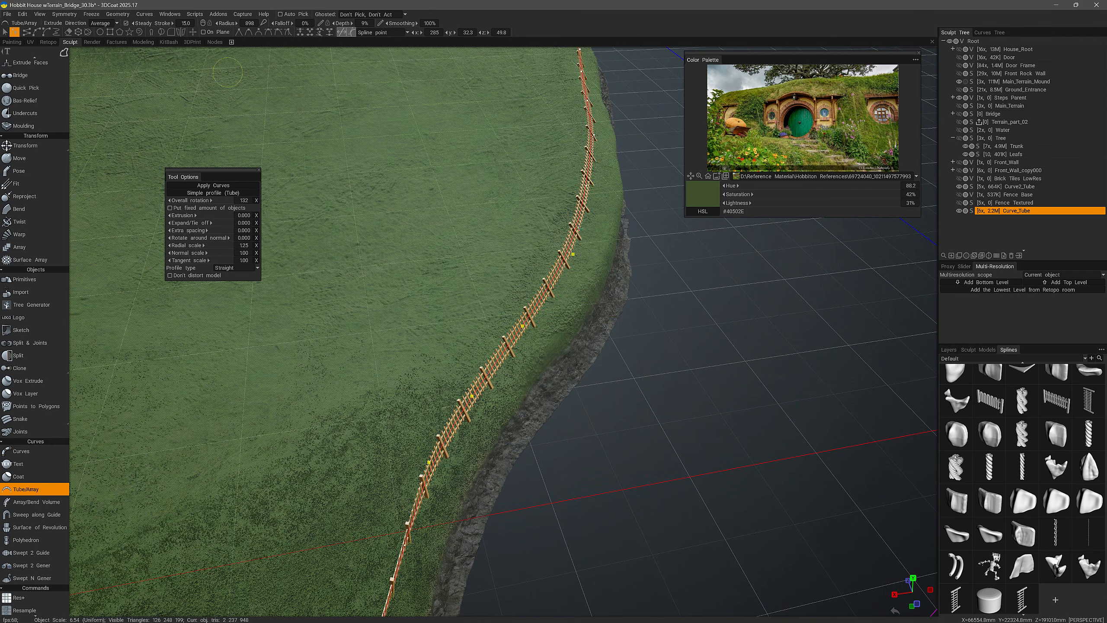
left_click(192, 32)
left_click_drag(429, 386, 435, 403, "alt")
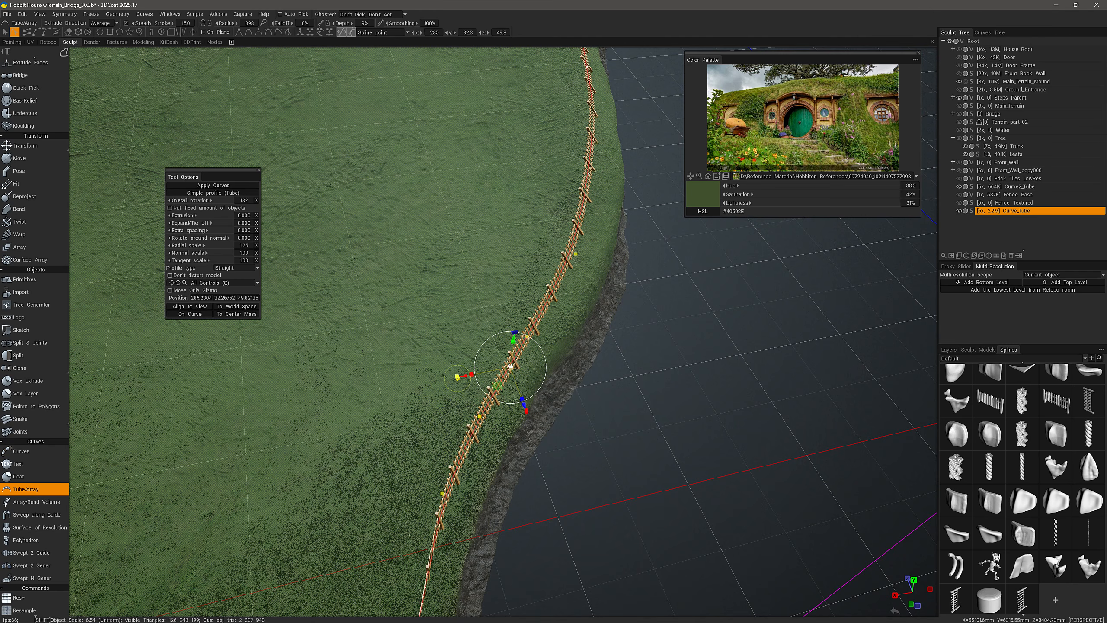
mouse_move(457, 378)
left_mouse_down()
mouse_move(464, 342)
mouse_move(484, 354)
mouse_move(410, 310)
left_mouse_up()
left_click_drag(510, 397, 492, 366, "alt")
left_click_drag(471, 328, 414, 306, "alt")
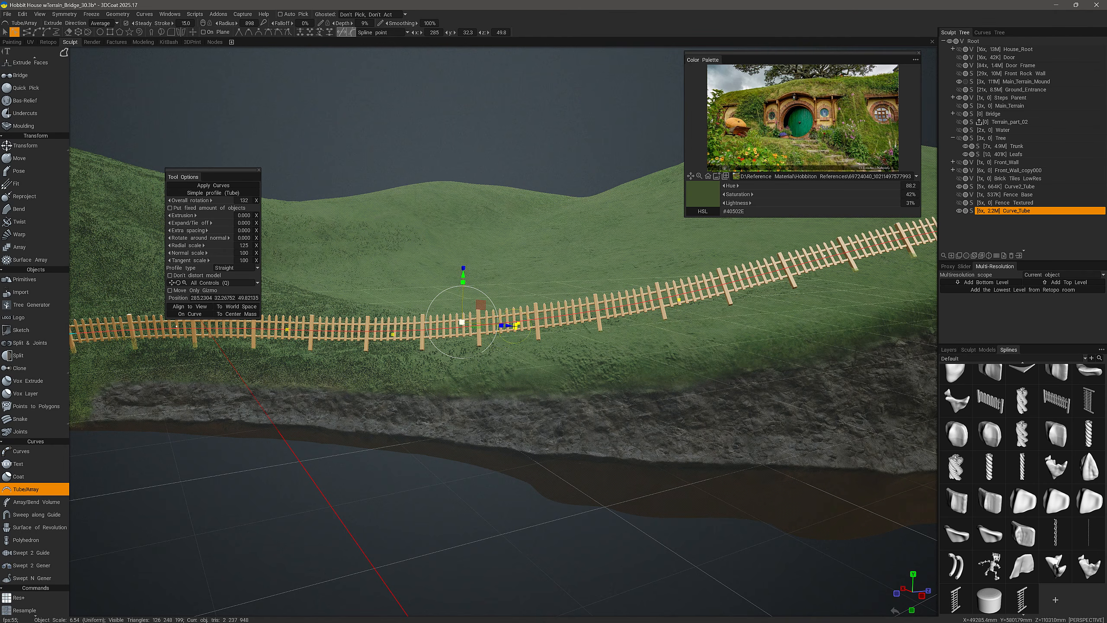
Rotate the same selected points about another axis to adjust the fence's lean on the slope.
key("shift")
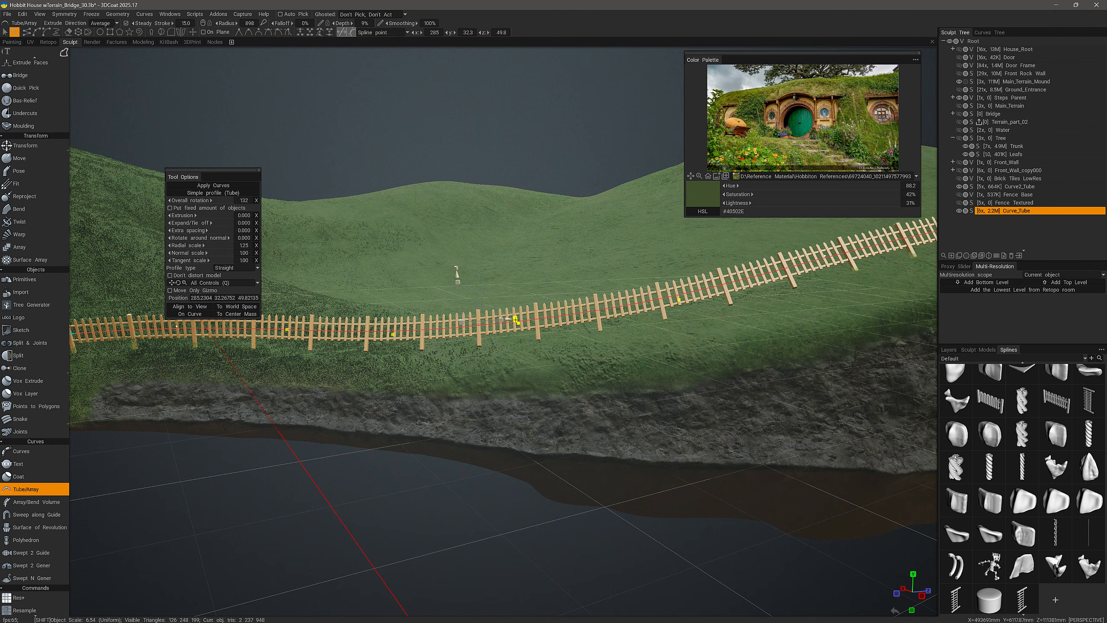
left_click_drag(460, 257, 425, 262, "alt")
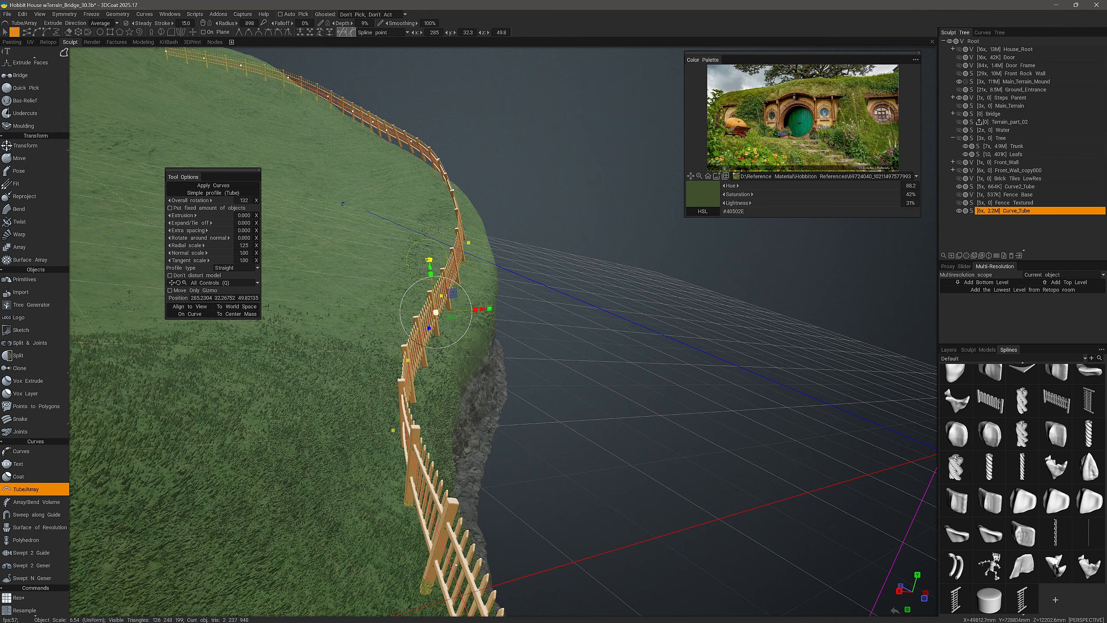
left_click_drag(429, 259, 446, 260)
Select the next group of spline points along the fence's outer bend and rotate them to adjust the posts' tilt.
left_click_drag(301, 265, 551, 203, "alt")
left_click_drag(480, 586, 451, 328, "alt")
key("e")
left_click(432, 338)
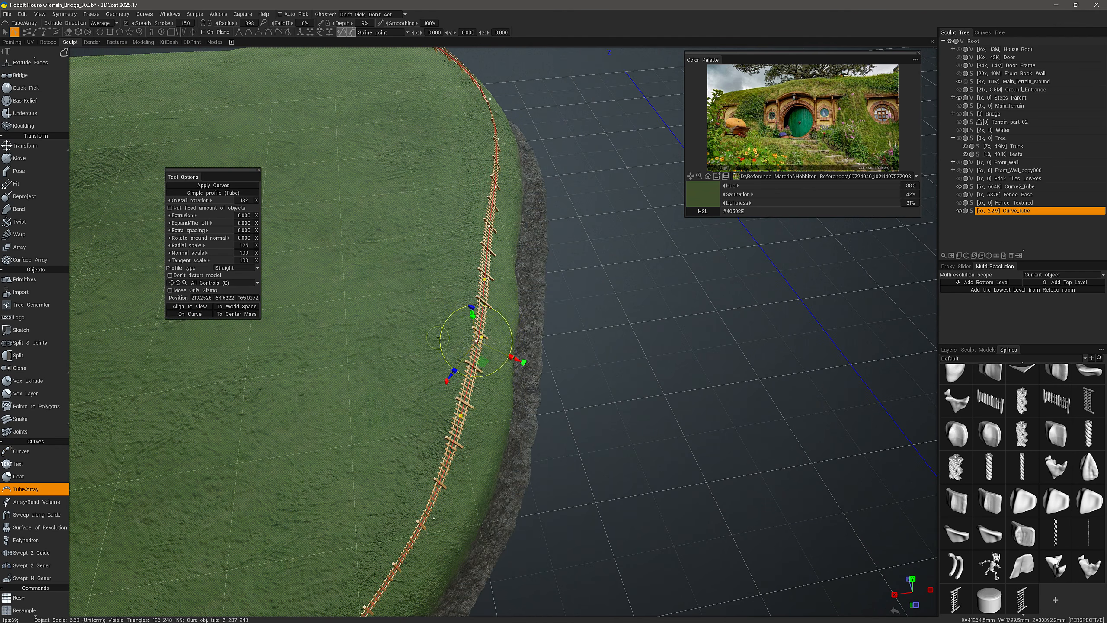
left_click_drag(531, 352, 430, 335, "alt")
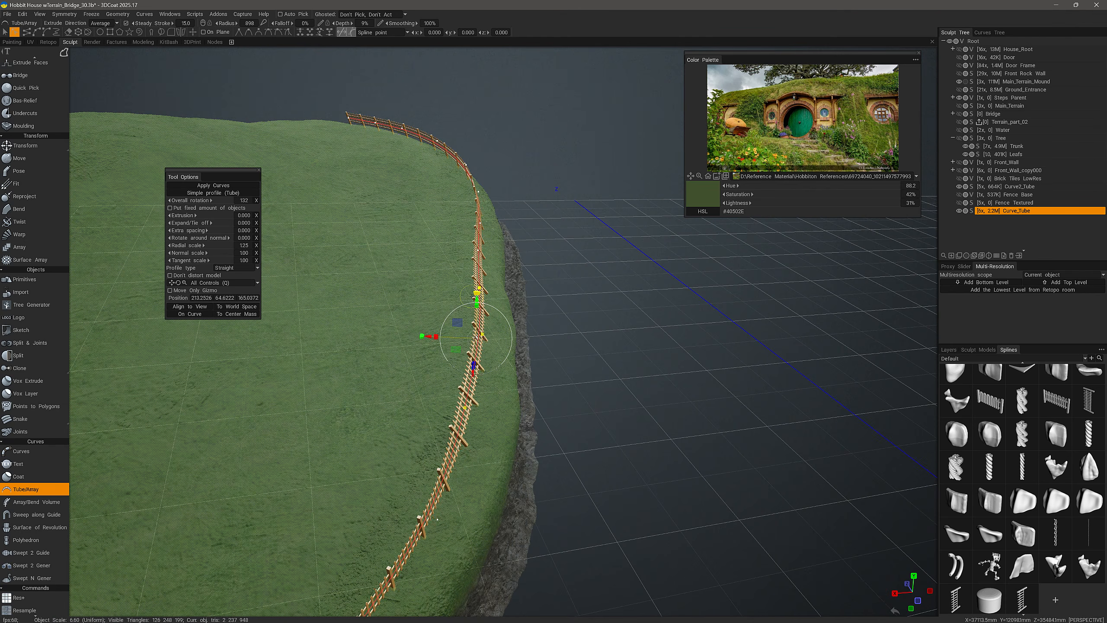
left_click_drag(479, 292, 494, 296)
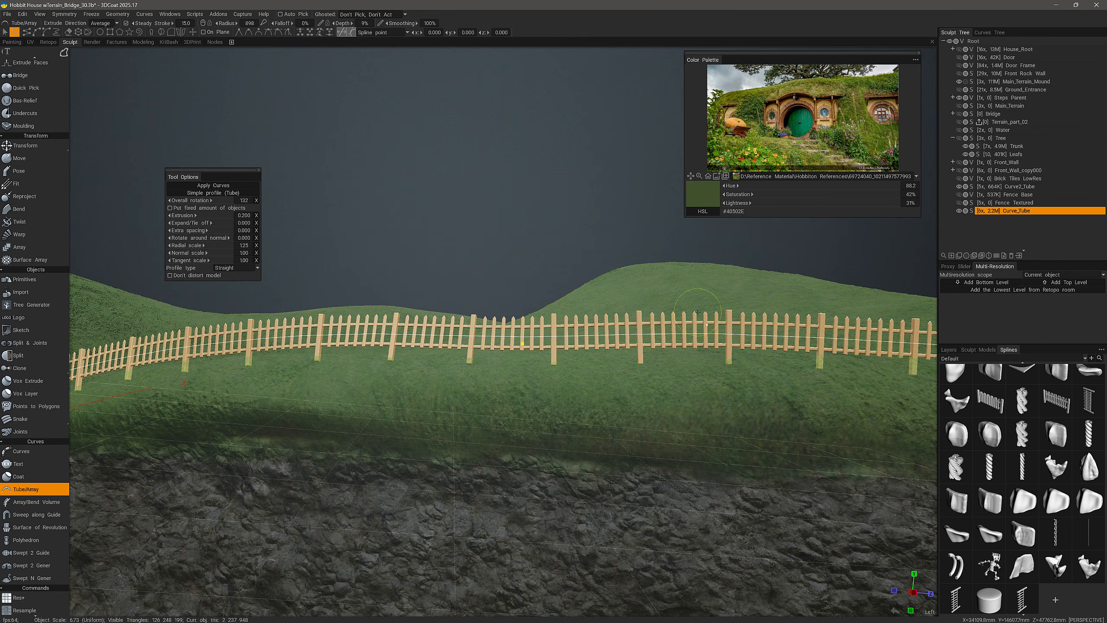
Select a single spline point on the fence section in front of the hill and change its curve point type.
left_click(707, 324)
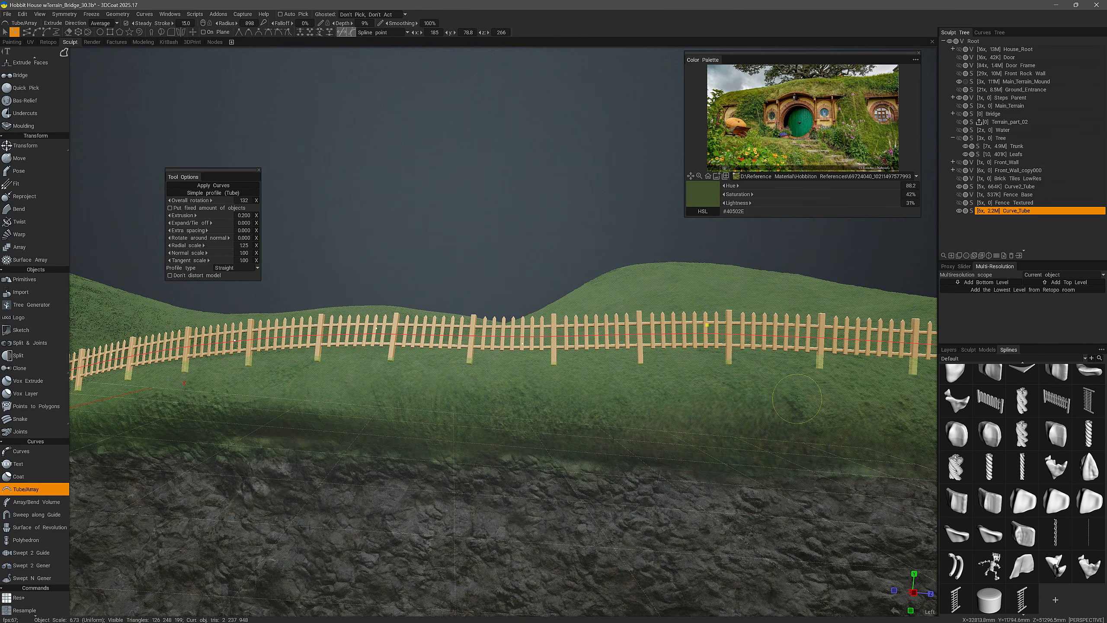
mouse_move(689, 311)
left_mouse_down("alt")
mouse_move(684, 336)
mouse_move(680, 324)
left_mouse_up("alt")
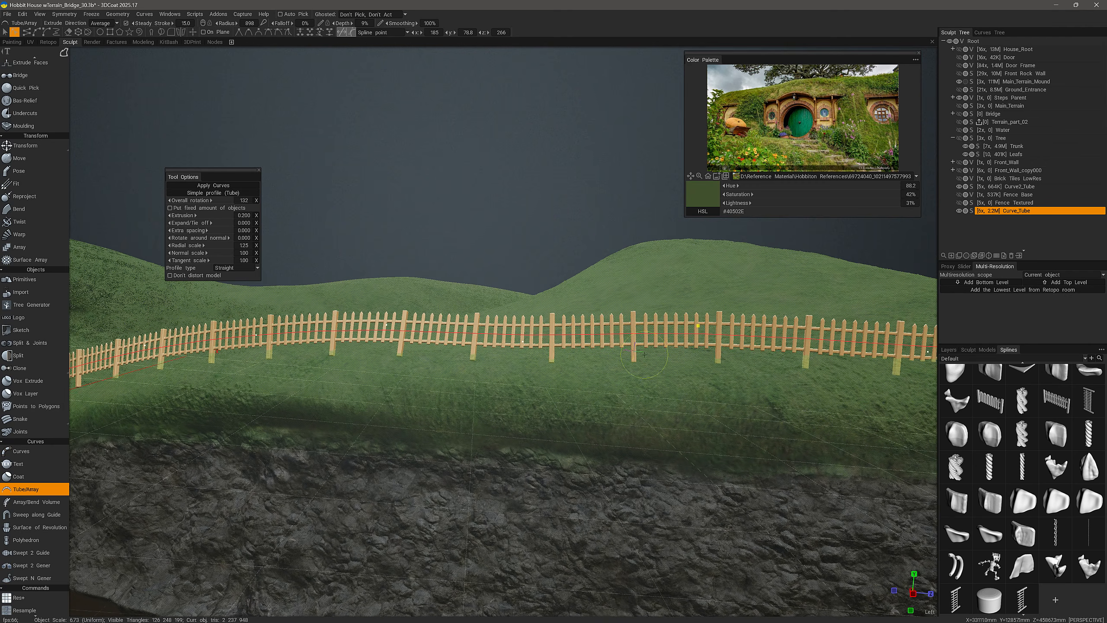
right_click_drag(560, 175, 553, 167, "alt")
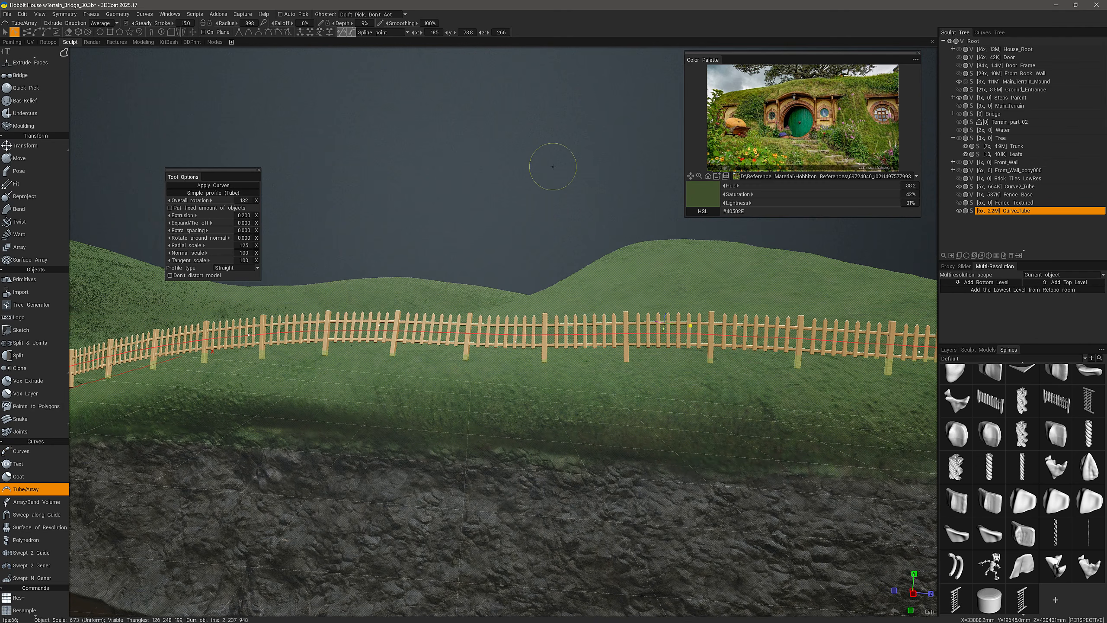
left_click(248, 32)
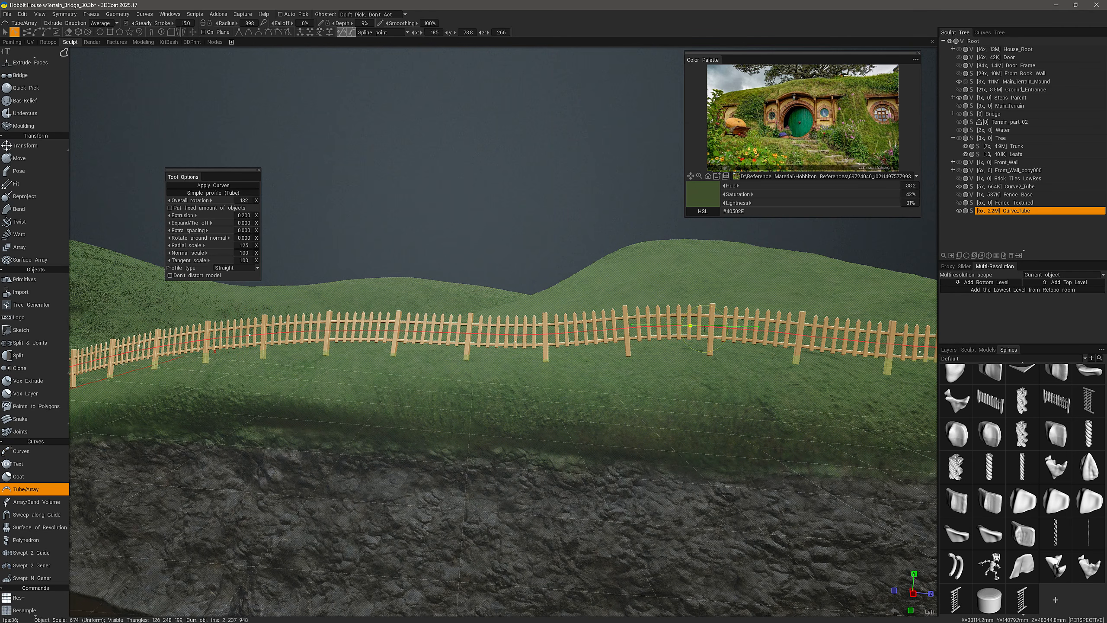
Pick another spline point on the fence above the rocky cliff for adjustment.
left_click_drag(705, 328, 689, 345, "alt")
left_click_drag(654, 259, 689, 249, "alt")
left_click_drag(684, 339, 603, 348, "alt")
left_click_drag(604, 348, 371, 45)
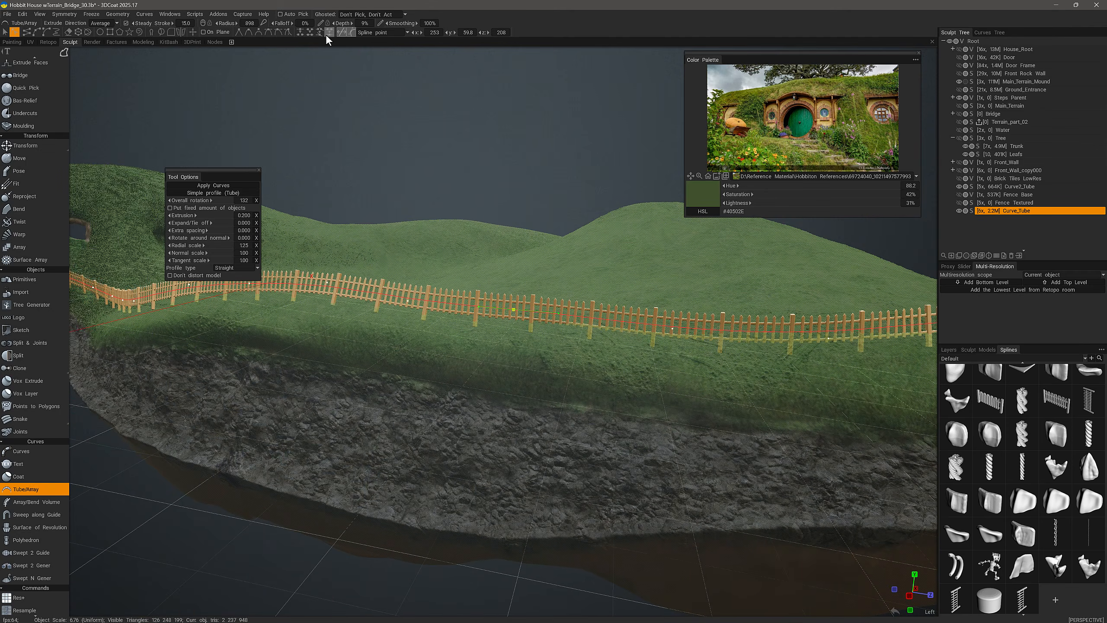